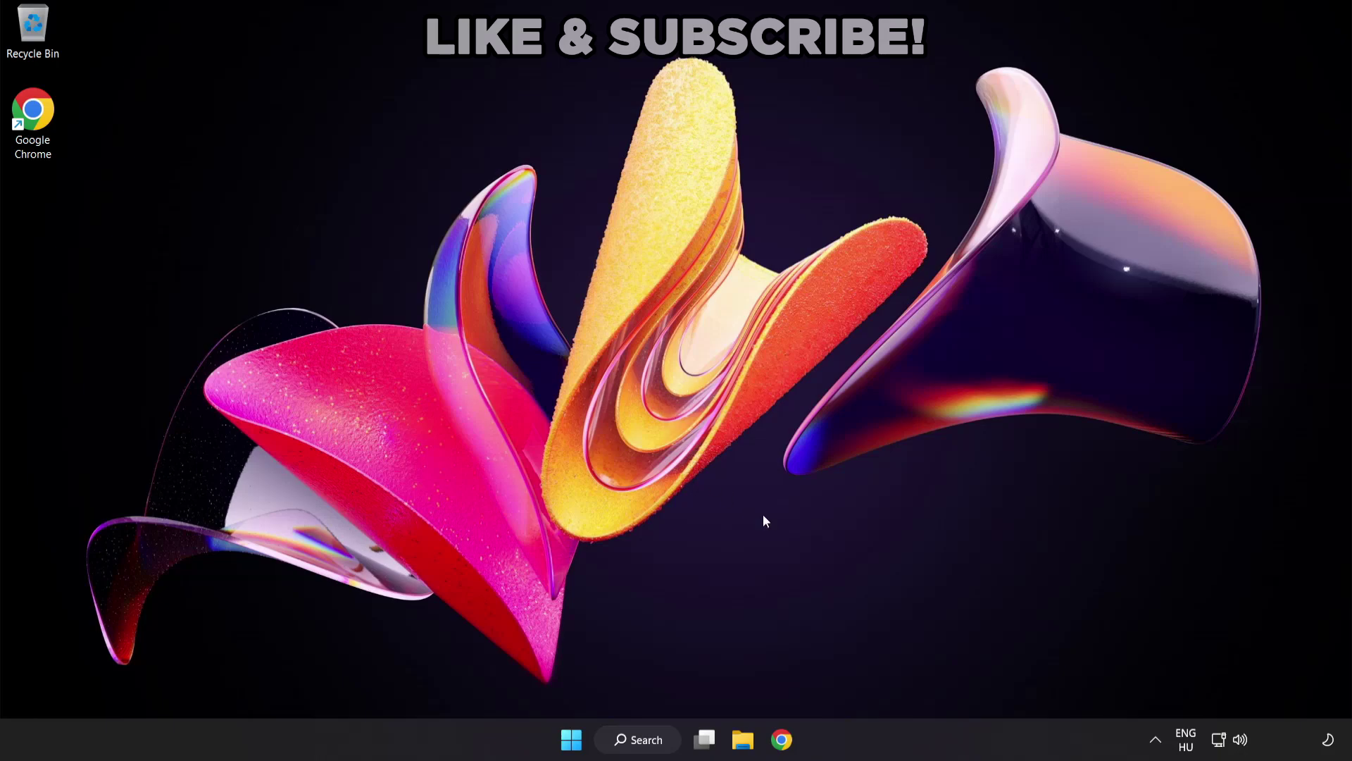
Switch the audio output from CABLE Input to Speakers (High Definition Audio Device) in Quick Settings
click(1241, 743)
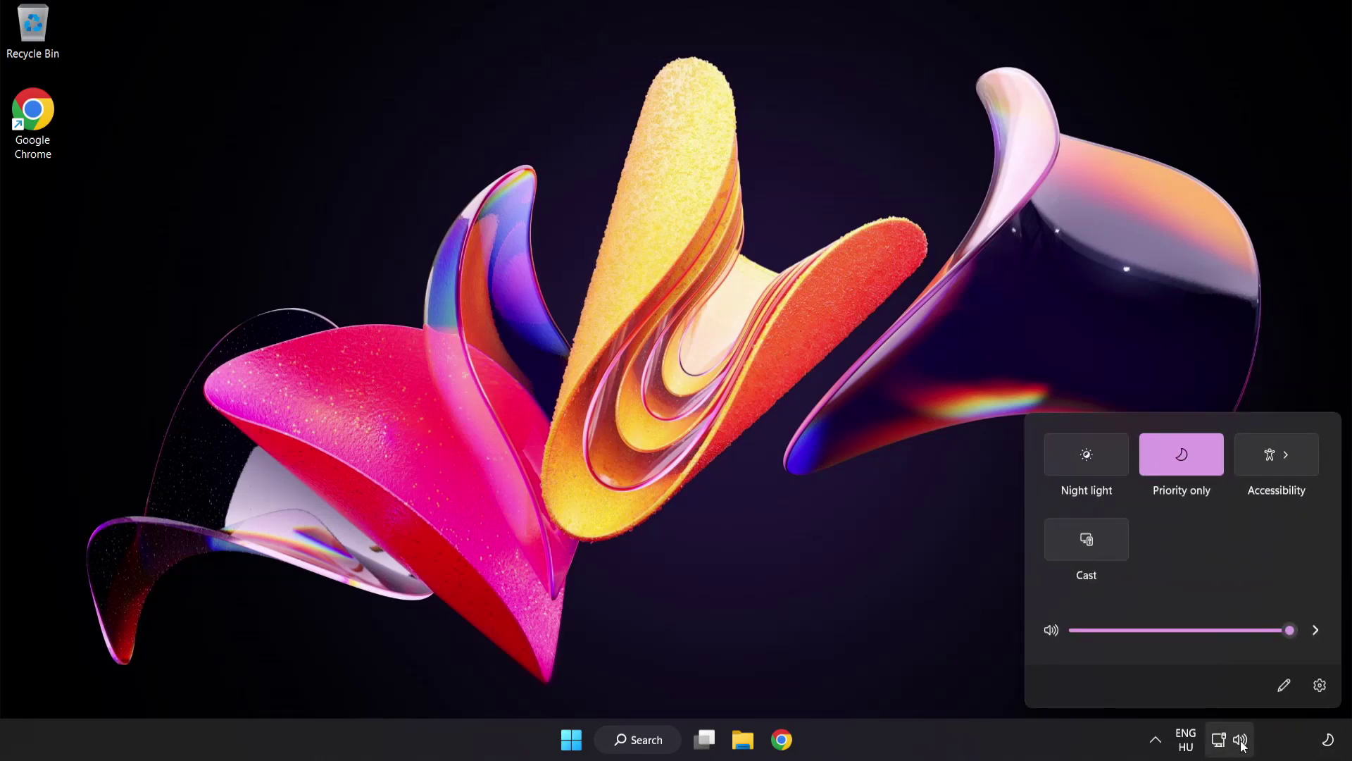
click(1315, 631)
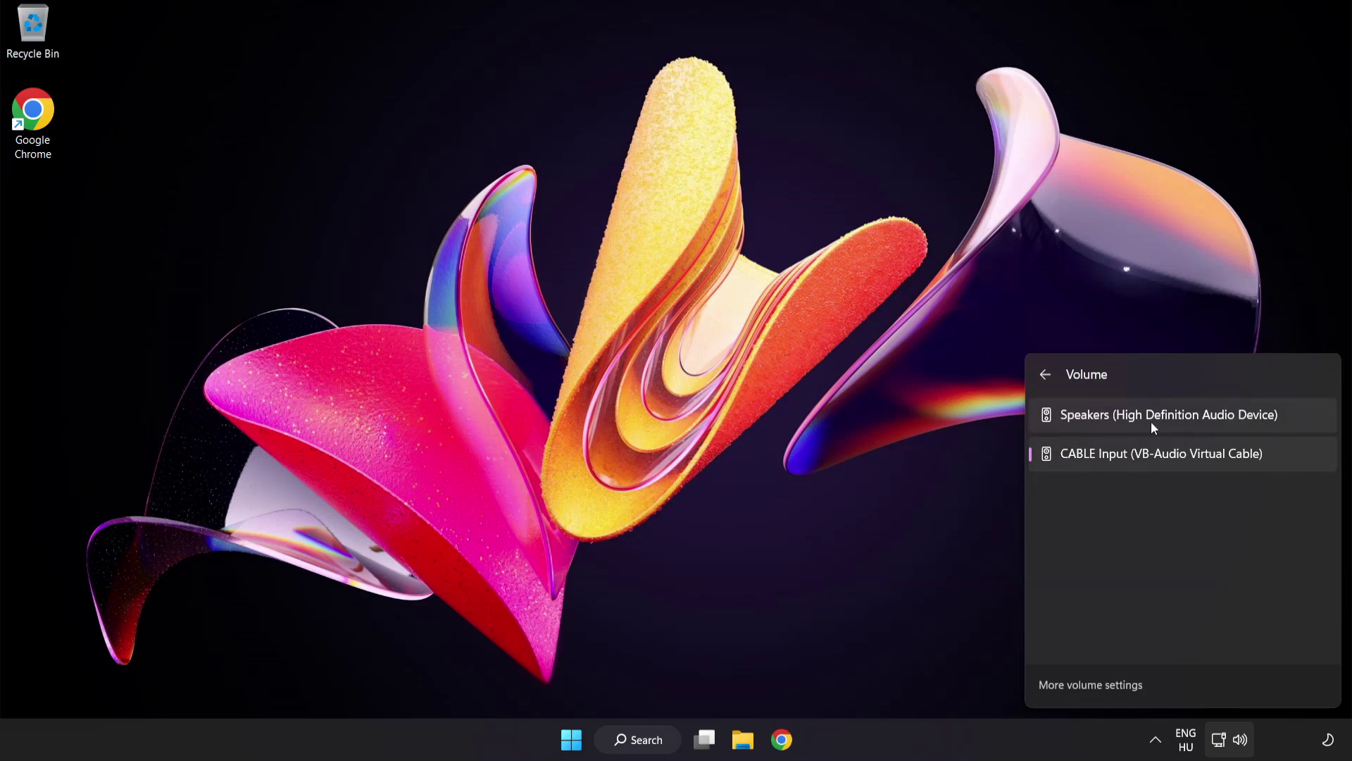
click(1293, 420)
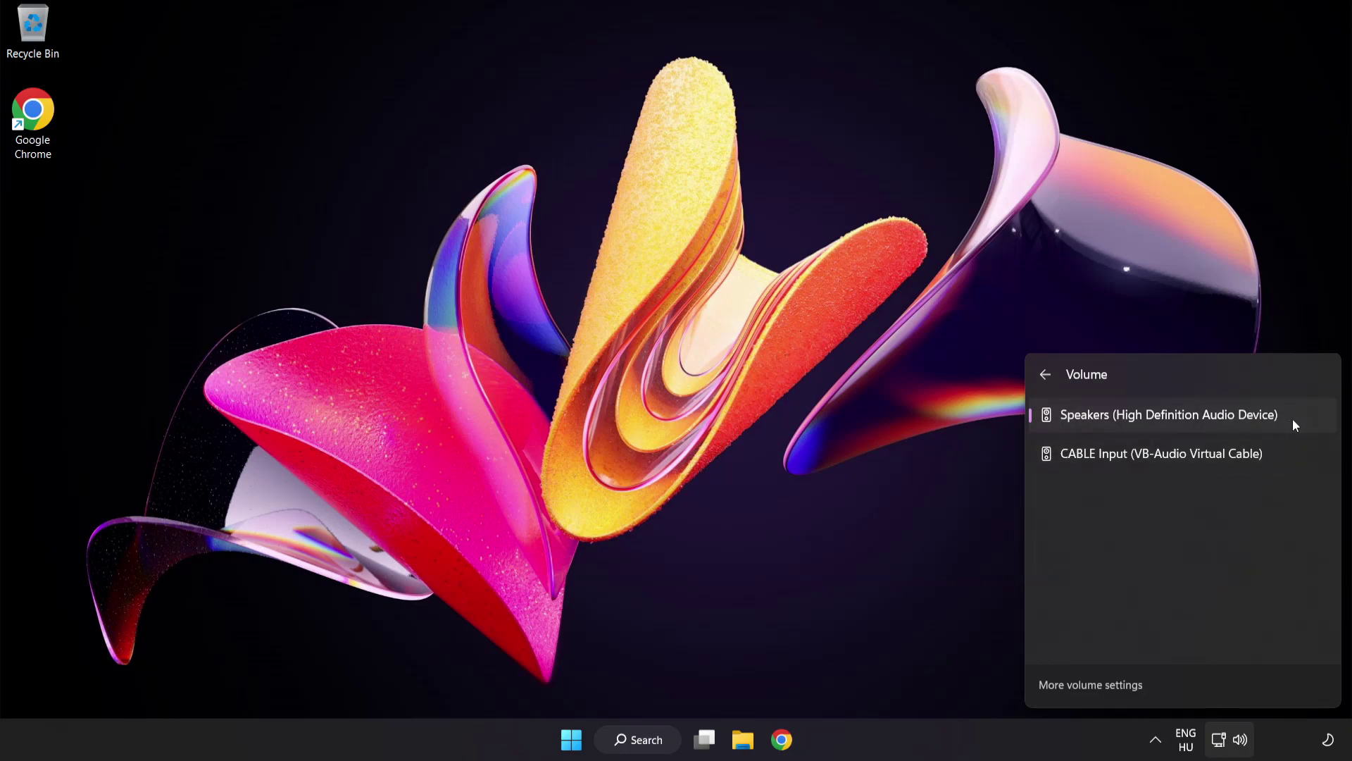
click(657, 378)
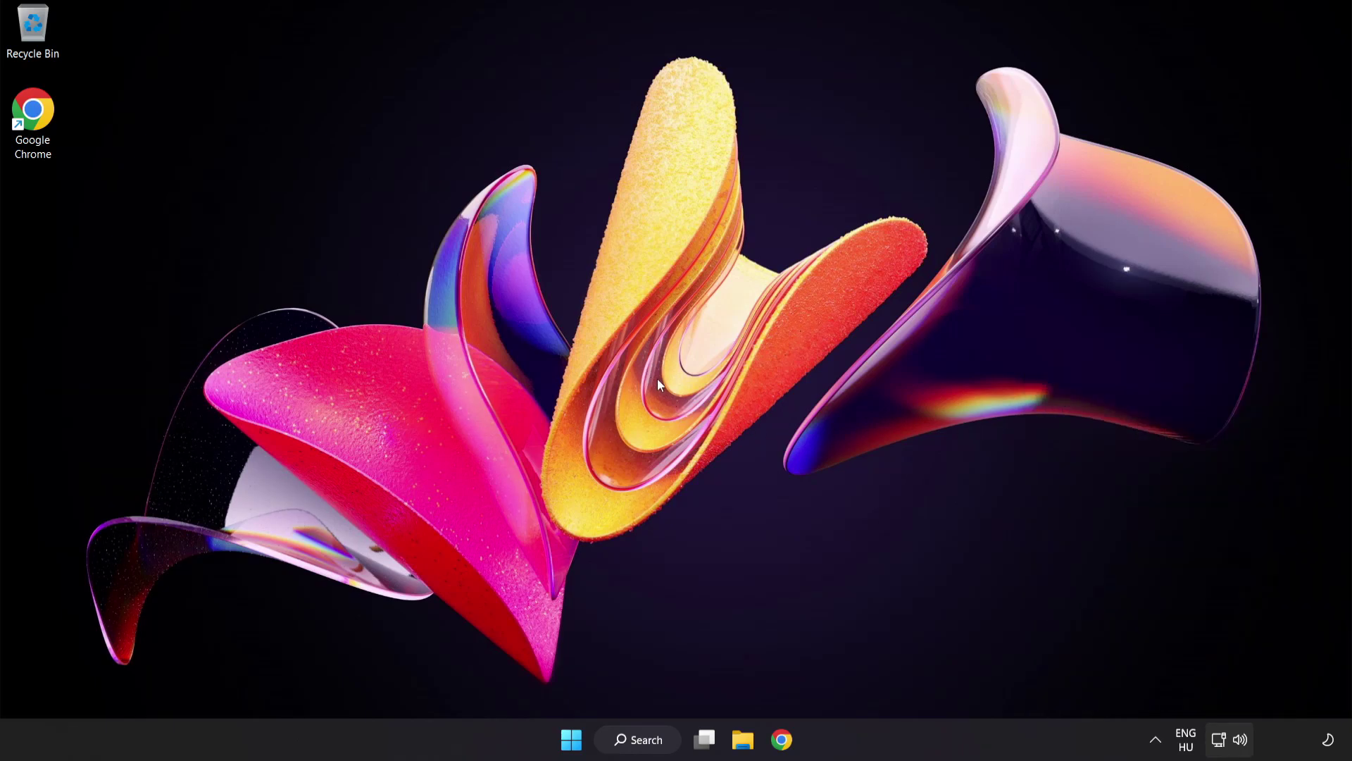
Reset all sound devices and app volumes from the Volume mixer page, then close Settings
right_click(1241, 741)
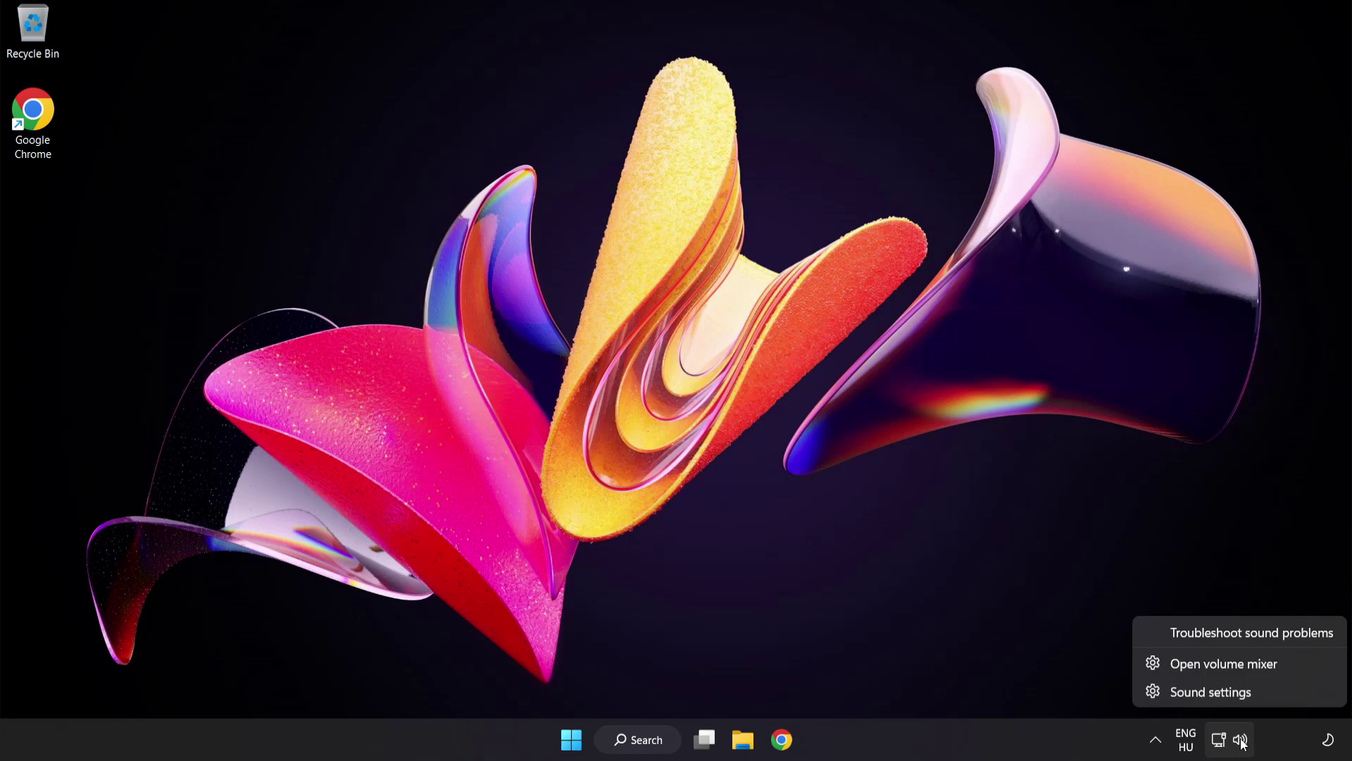
click(1298, 667)
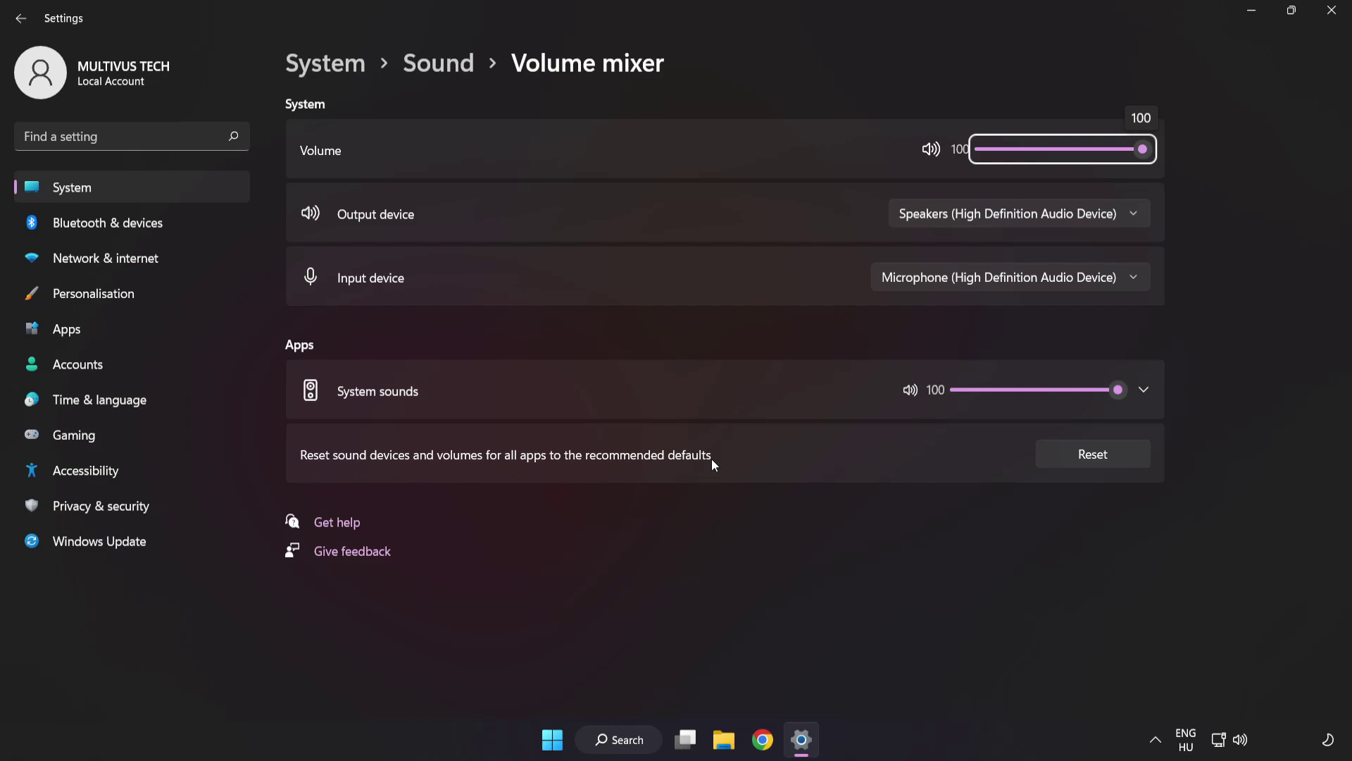
click(1122, 466)
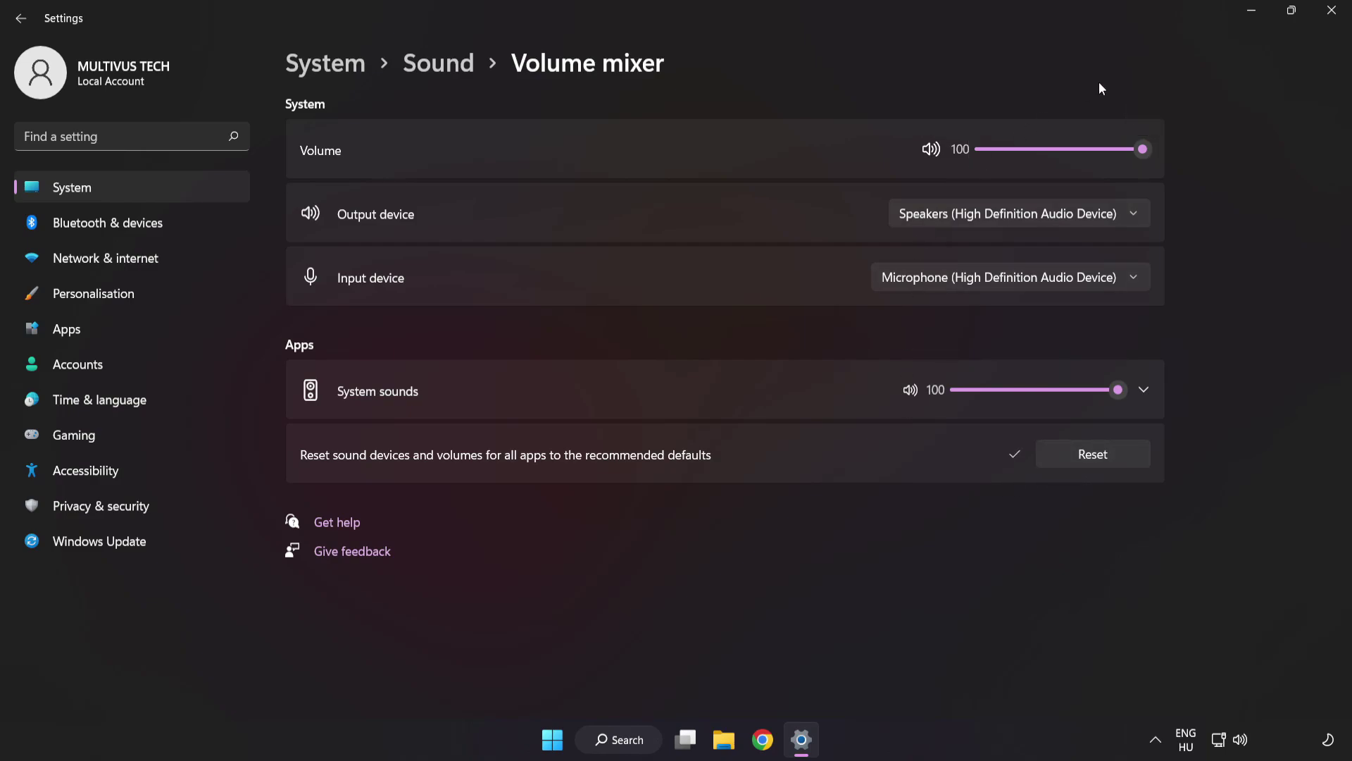
click(1333, 15)
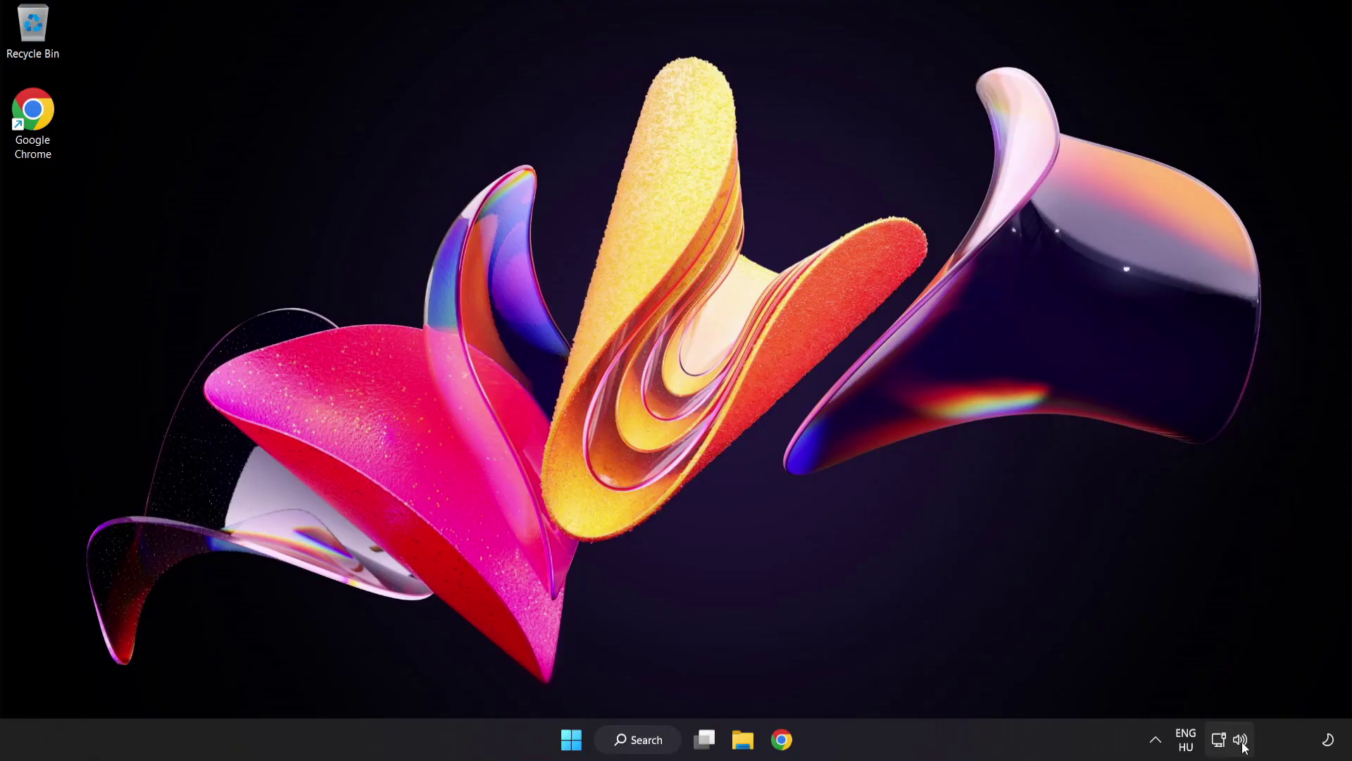
Open System > Sound settings, keep output volume at 100, and scroll down to the Advanced section
right_click(1241, 740)
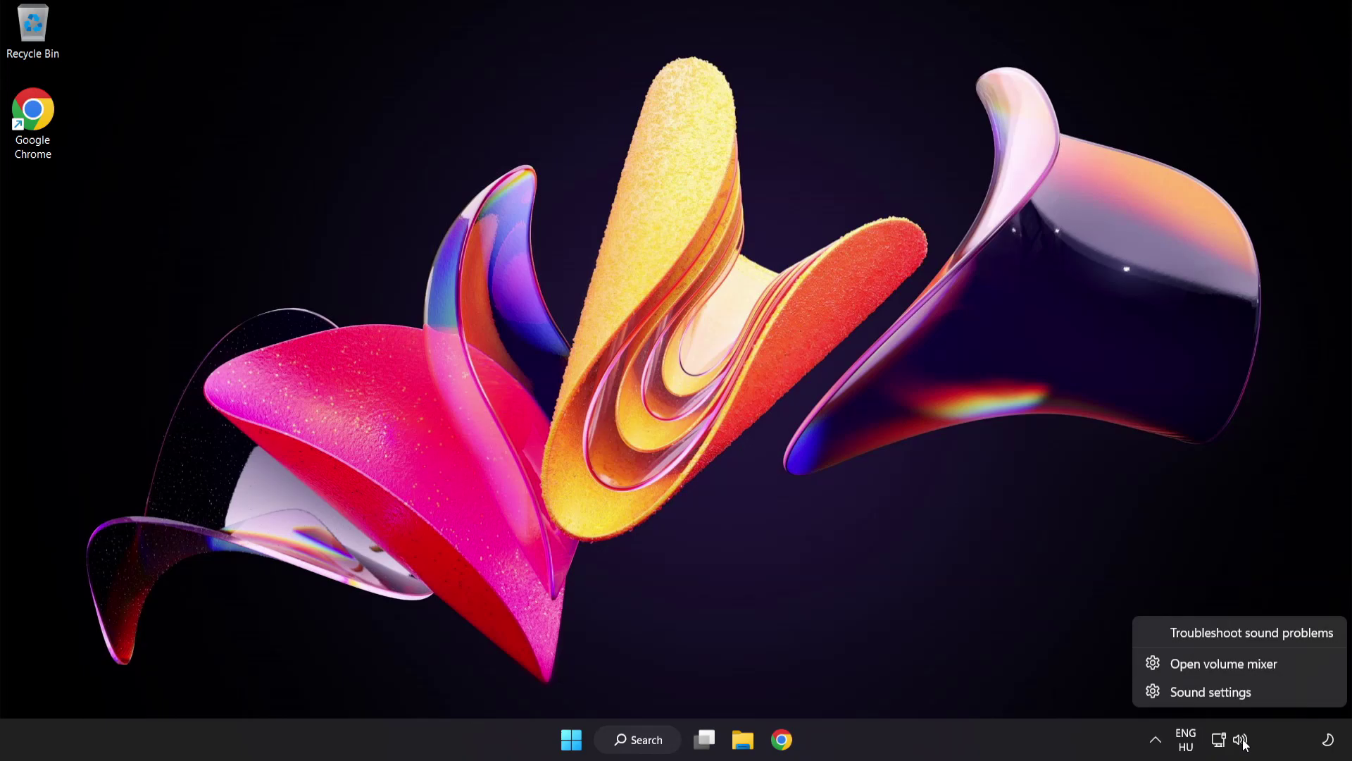
click(1255, 695)
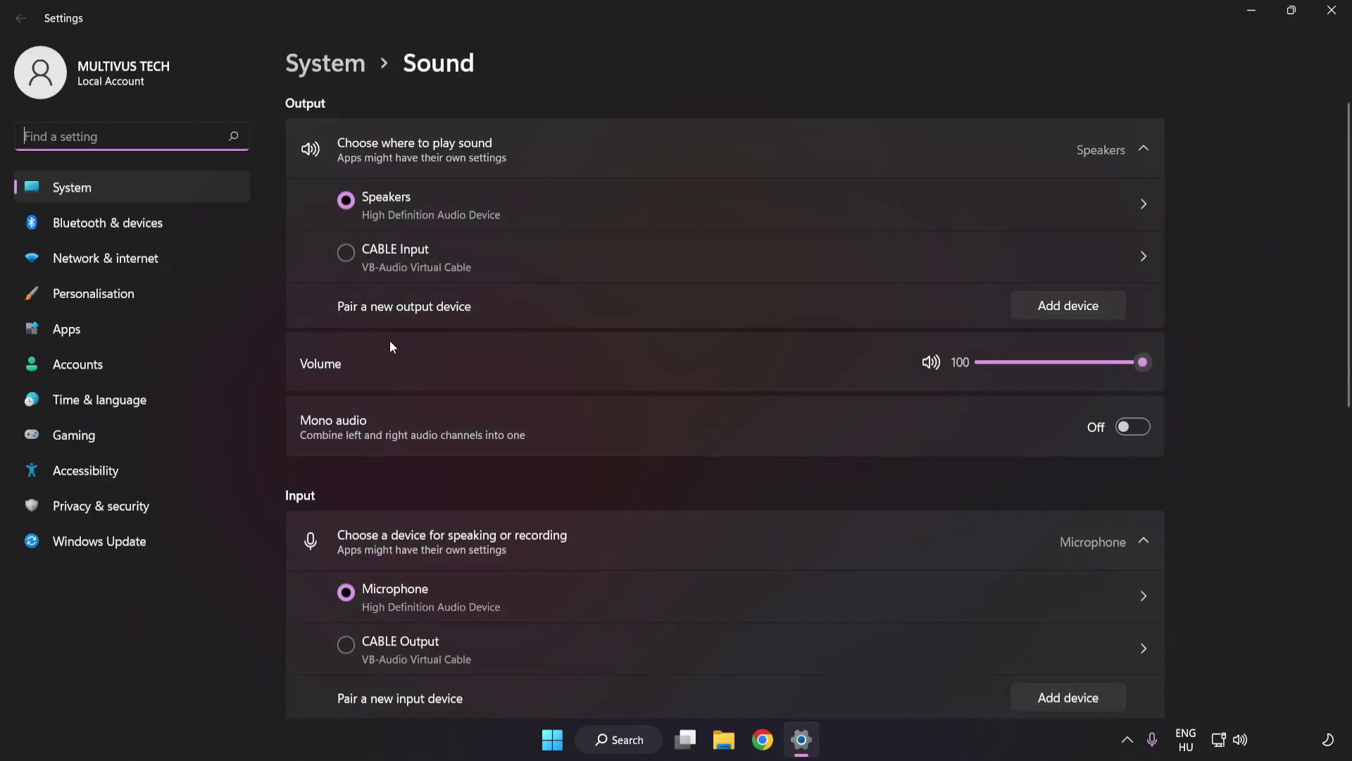
drag(1127, 365, 1269, 368)
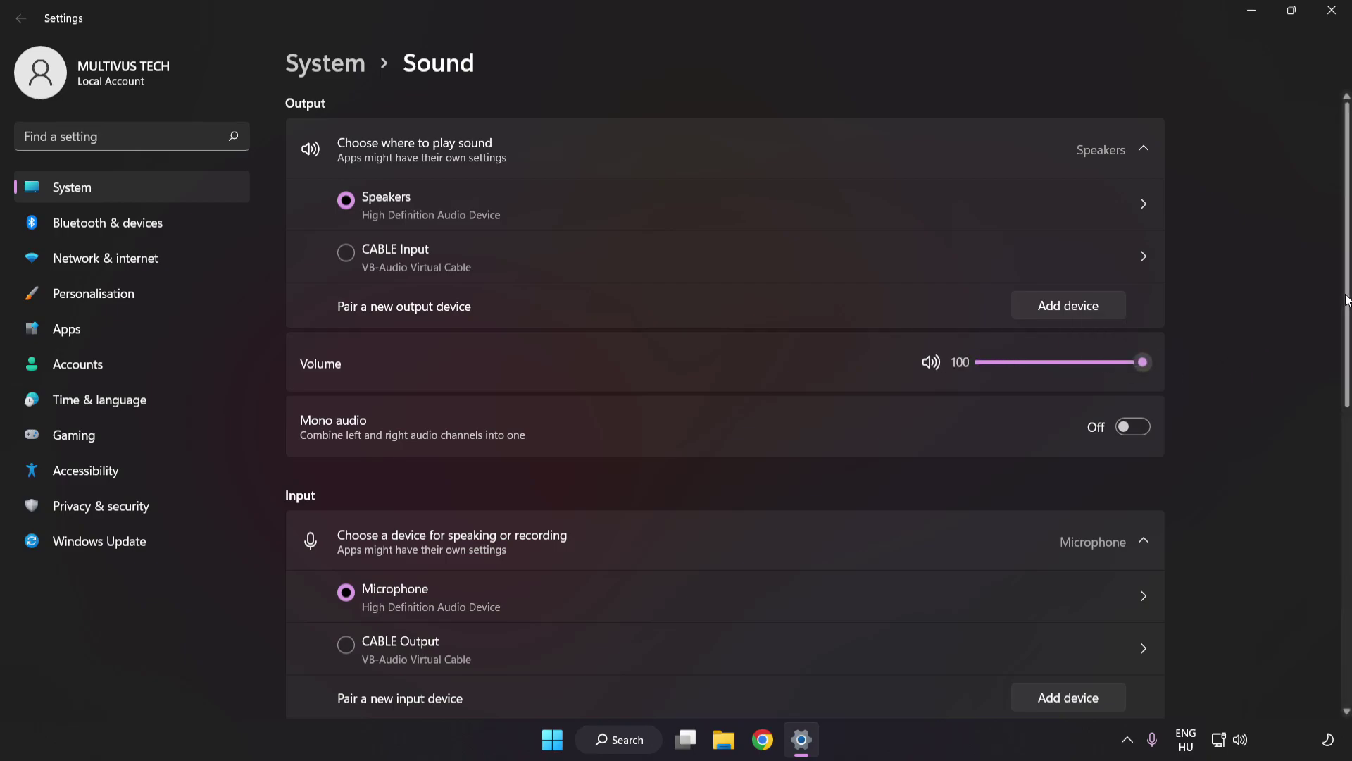
scroll(1331, 479, down, 5)
scroll(1331, 479, down, 3)
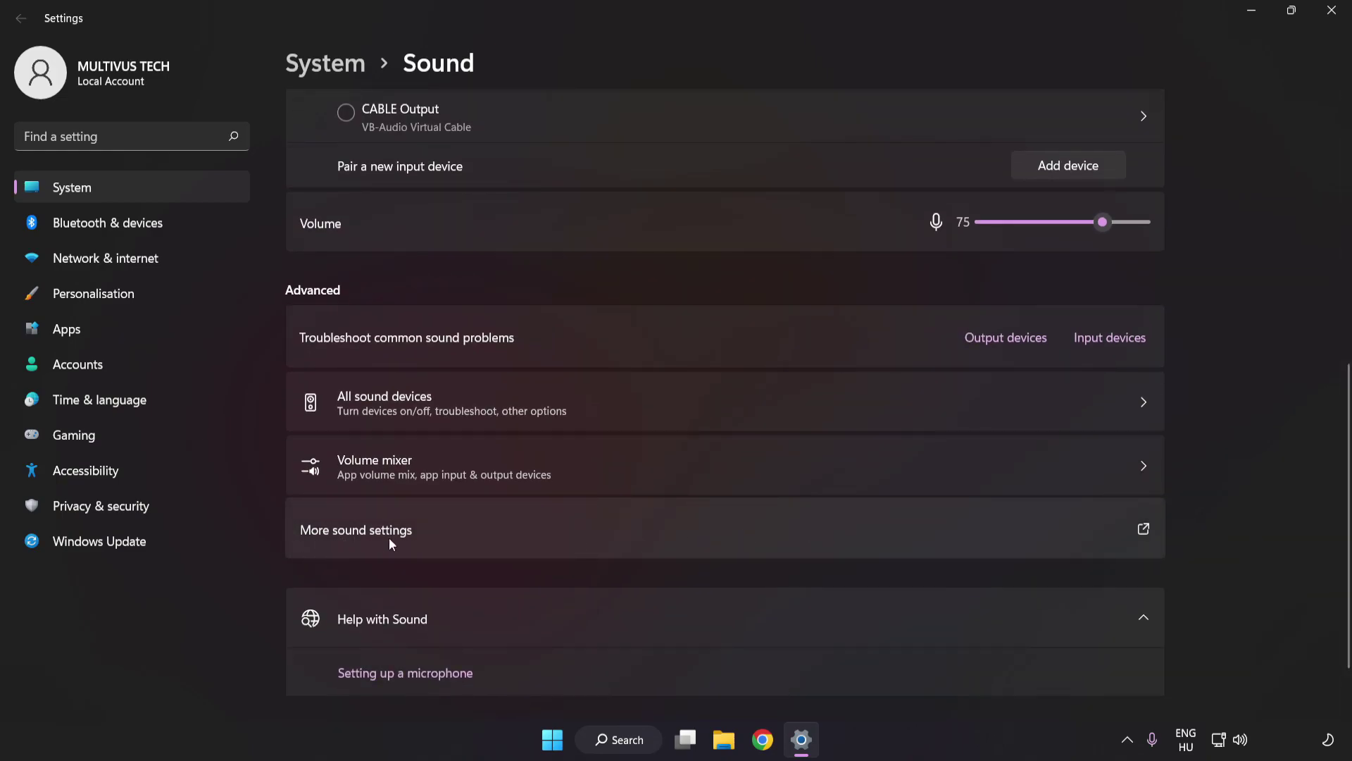
Disable the CABLE Input playback device in the classic Sound dialog and select Speakers
click(623, 528)
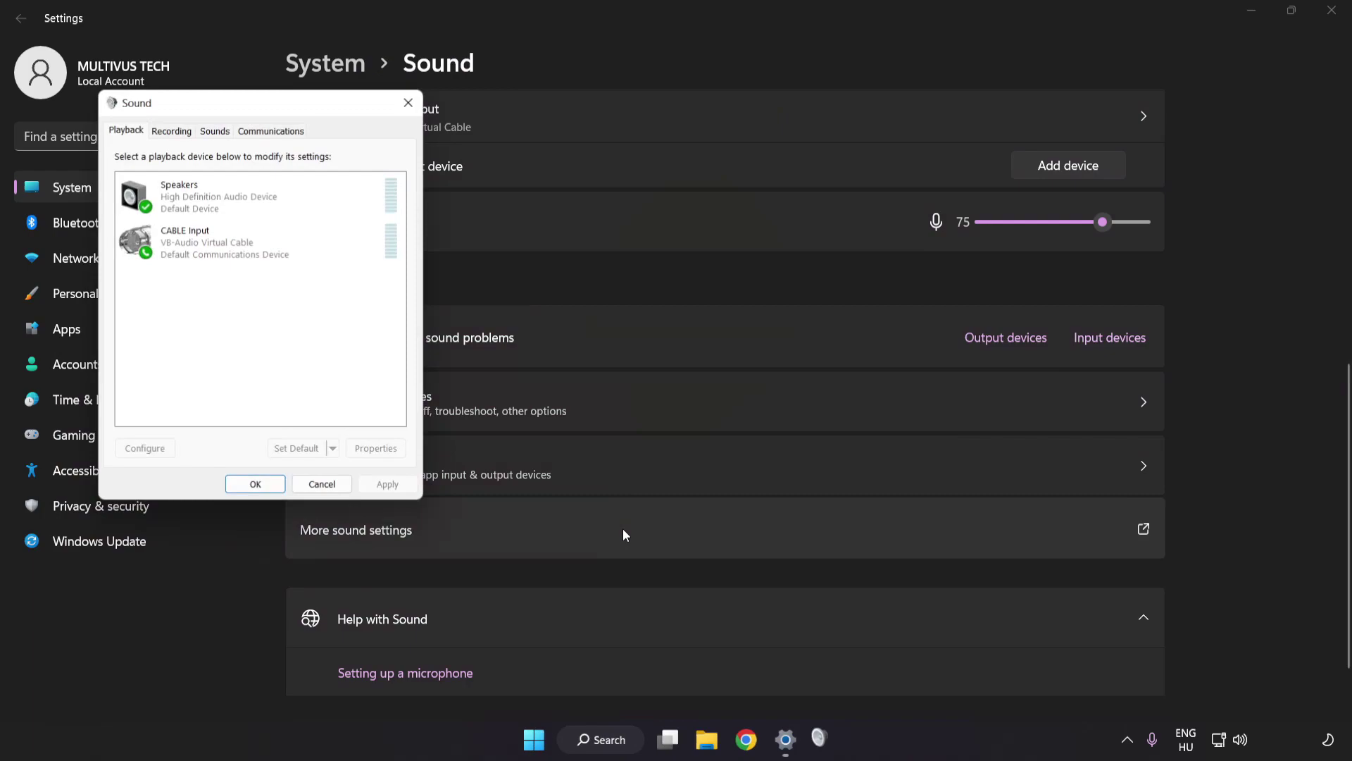
drag(267, 107, 675, 196)
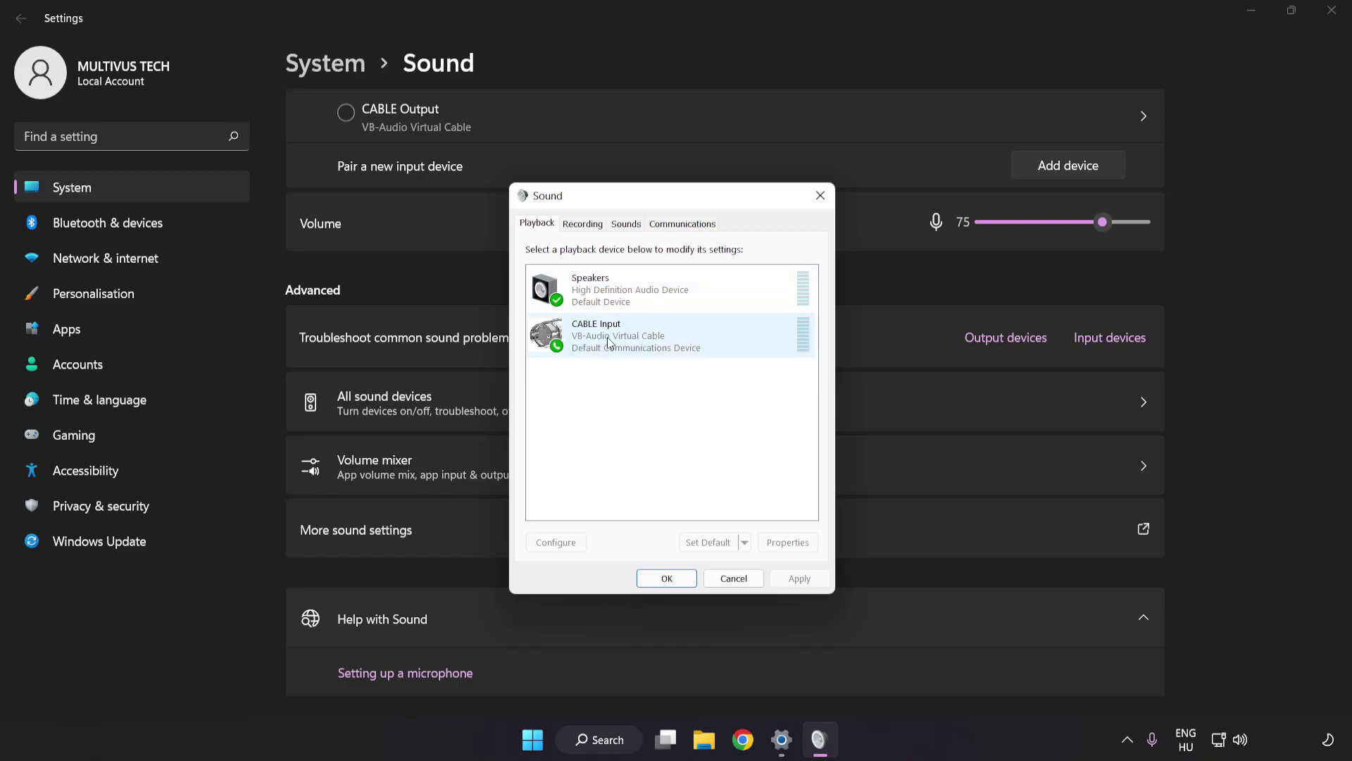
right_click(658, 341)
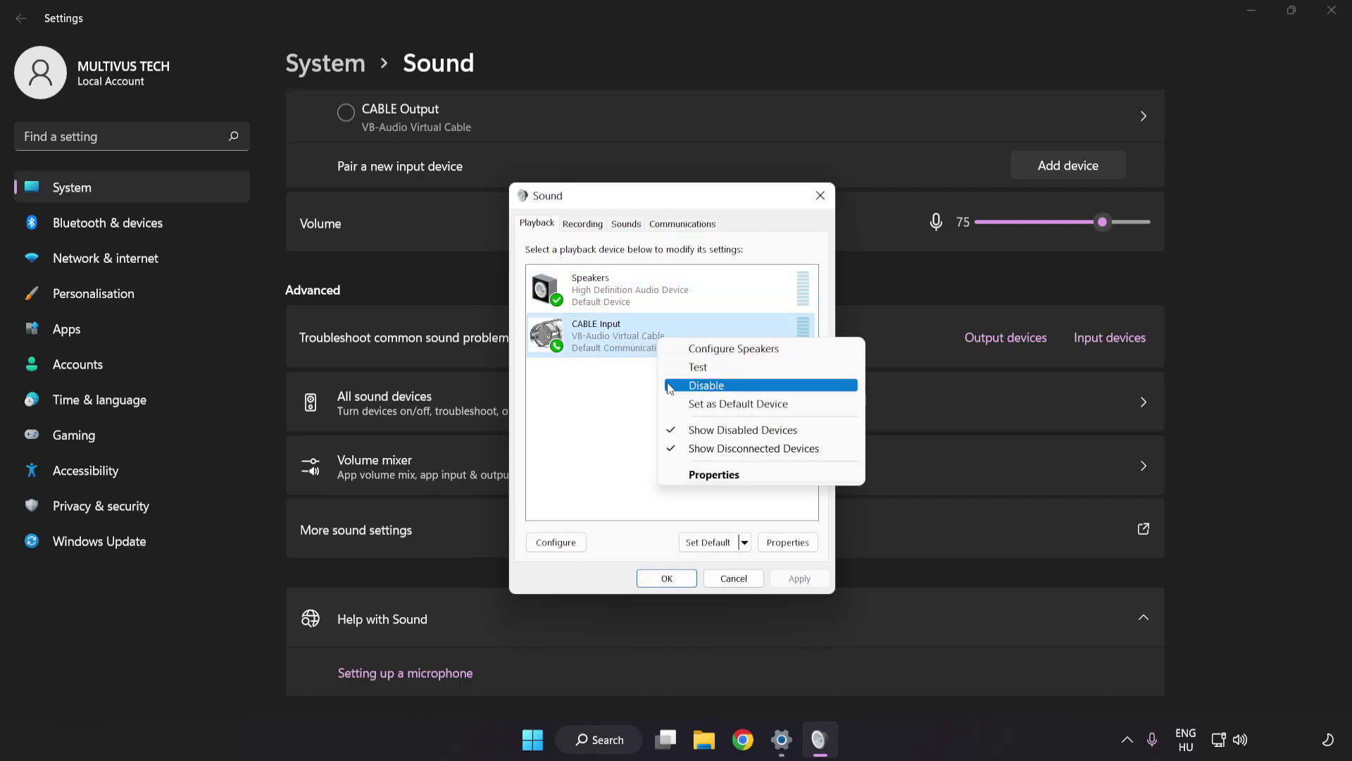
click(724, 386)
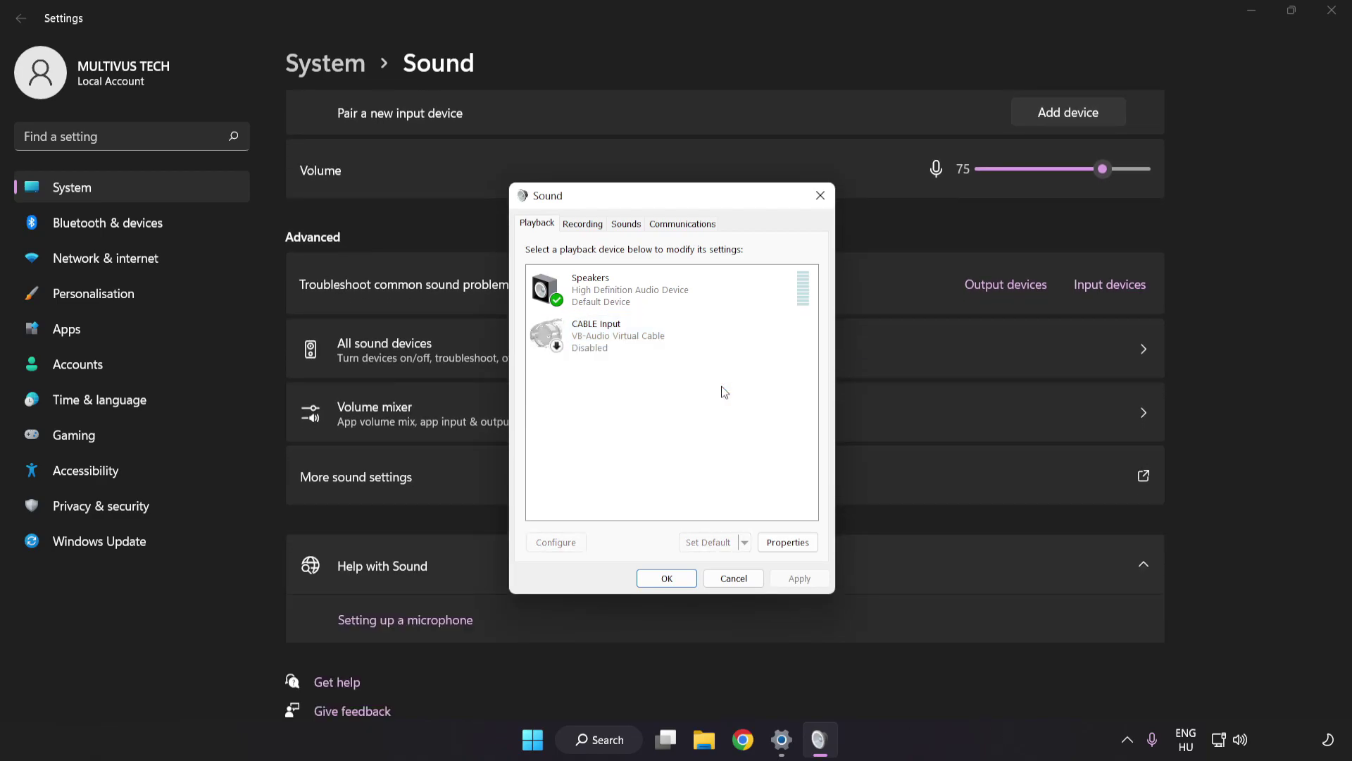
click(633, 298)
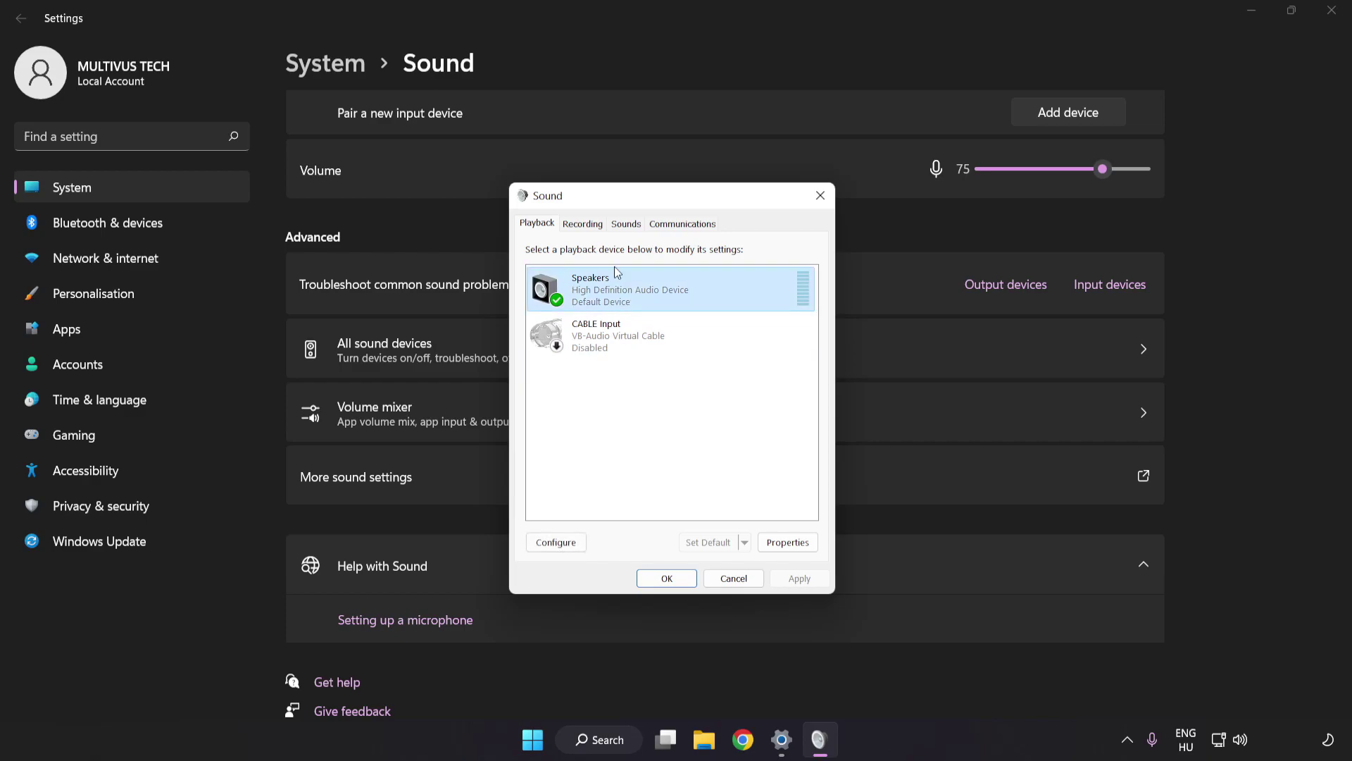
Configure Speakers as 7.1 Surround, keeping all optional and full-range speakers included
right_click(705, 294)
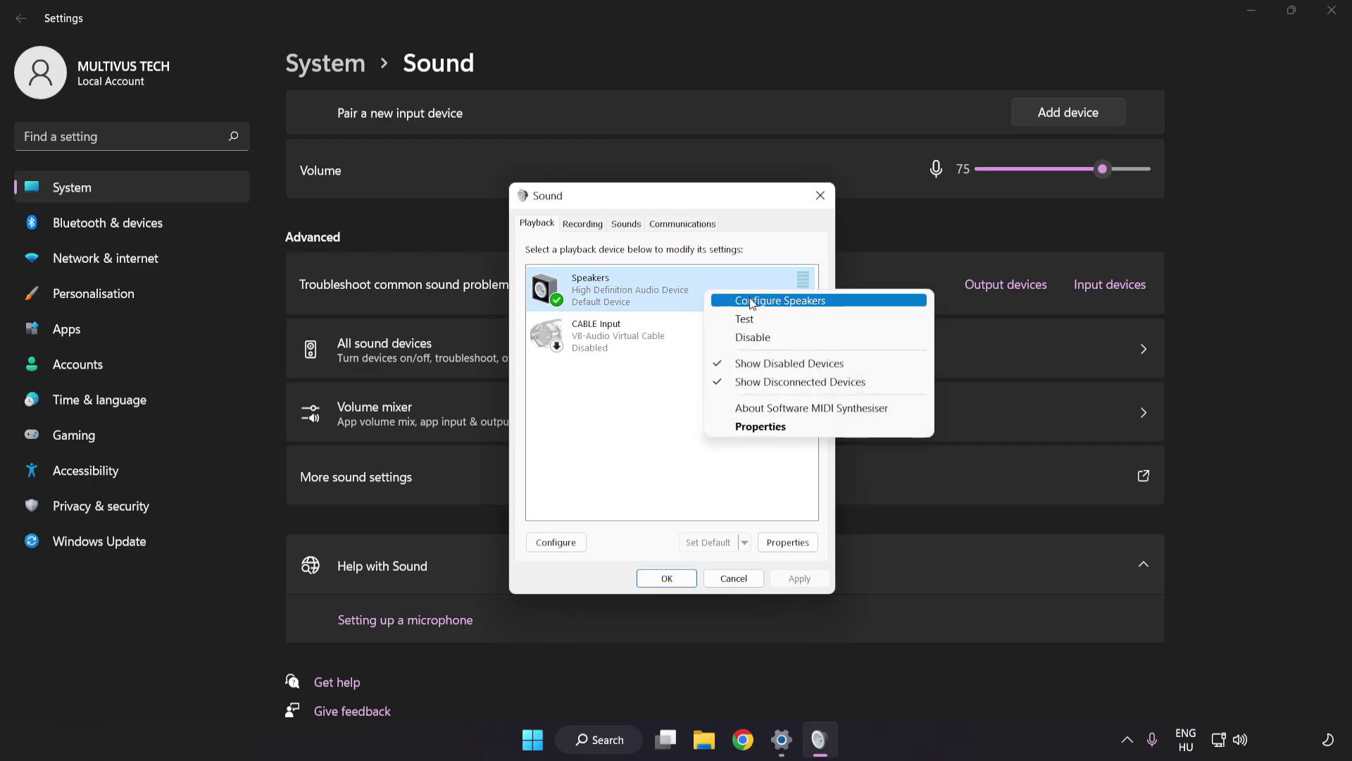
click(841, 303)
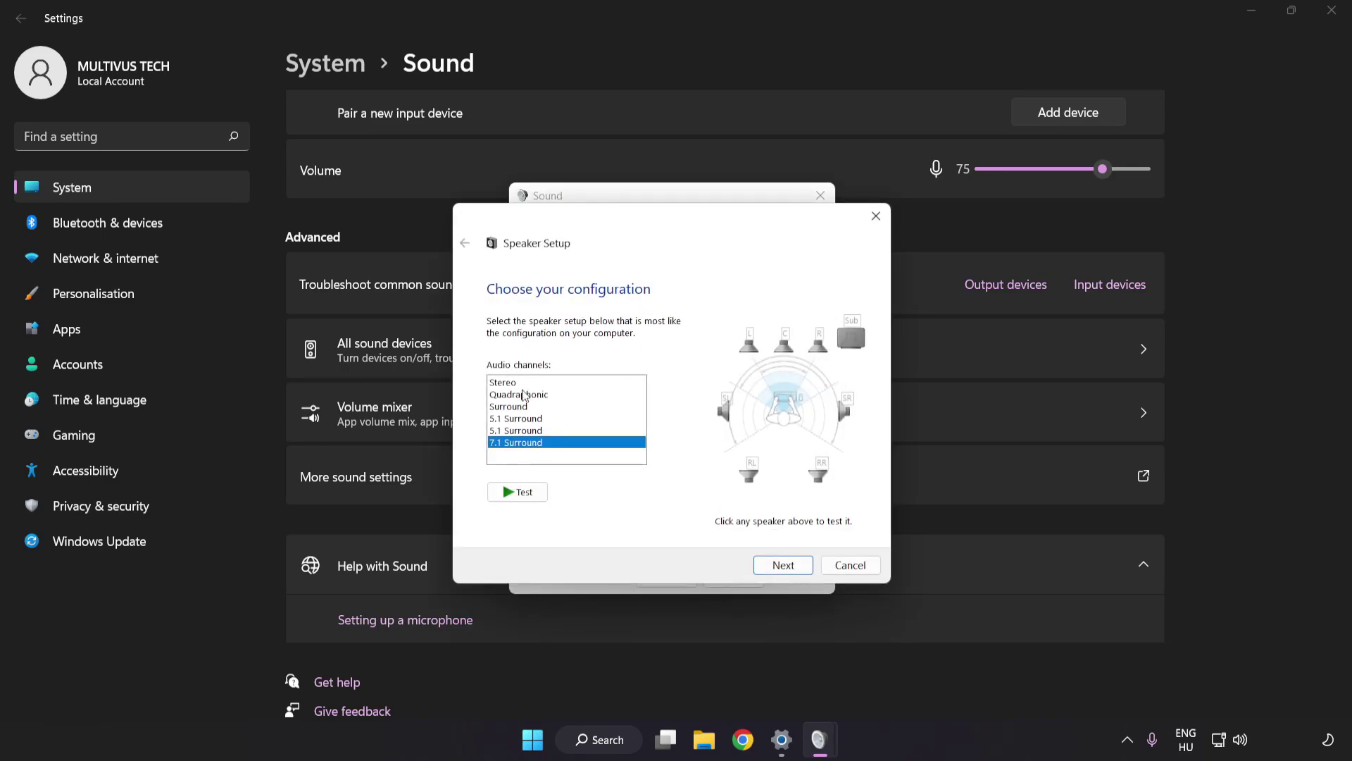
drag(524, 384, 525, 442)
click(786, 569)
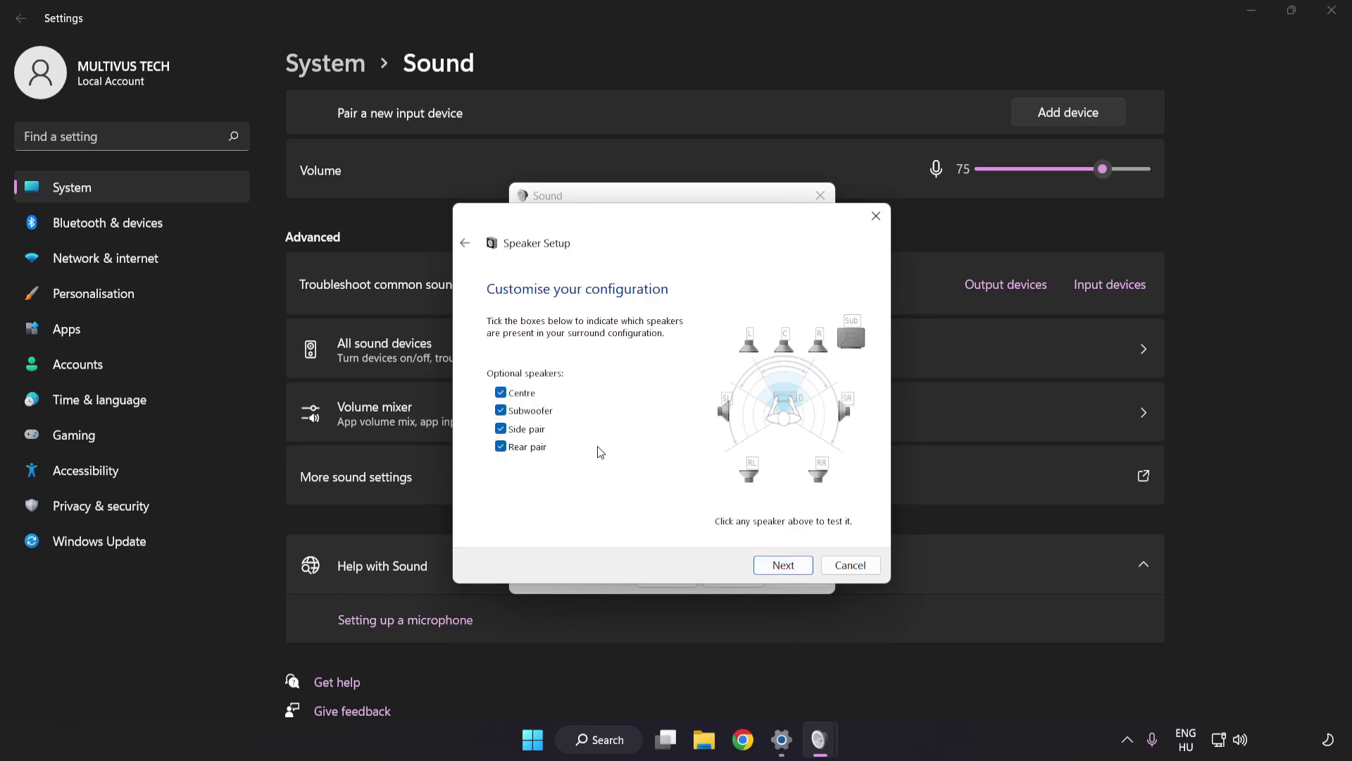
click(783, 567)
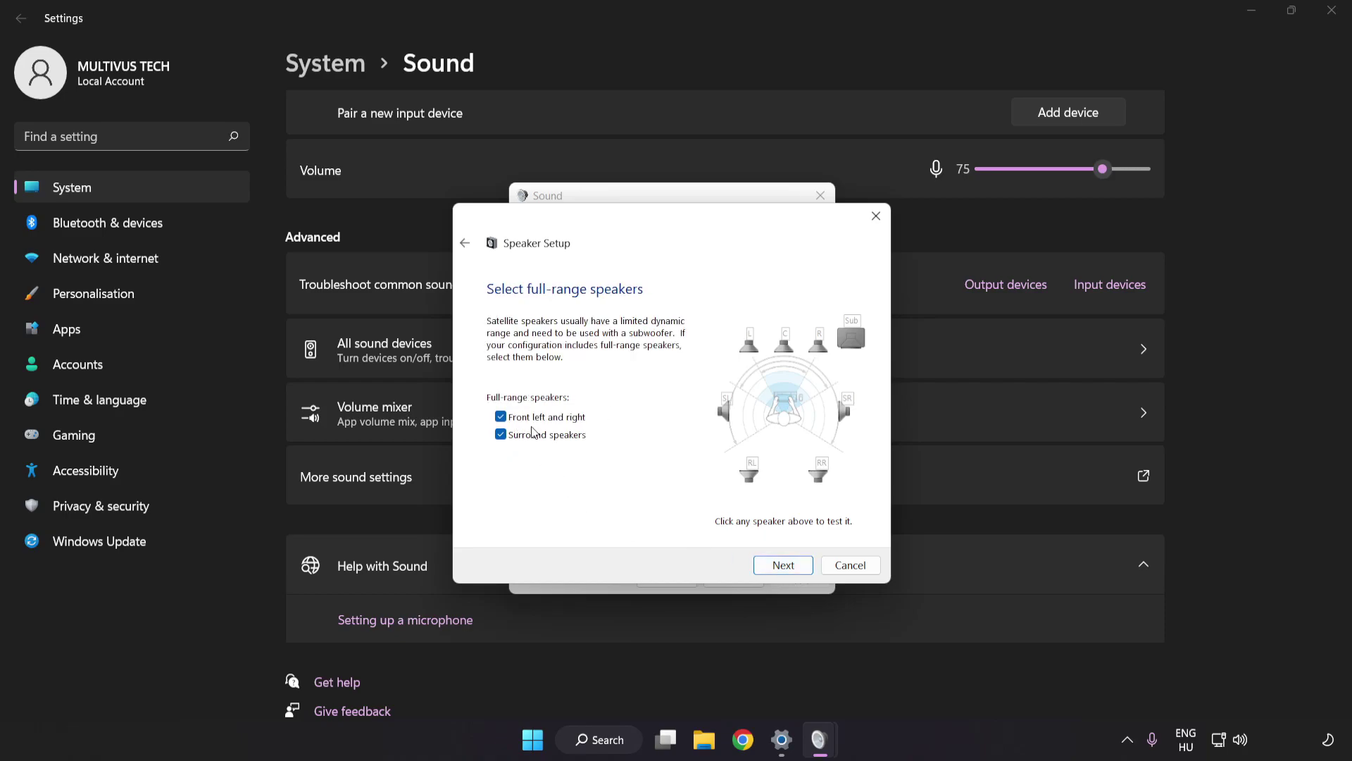
click(775, 567)
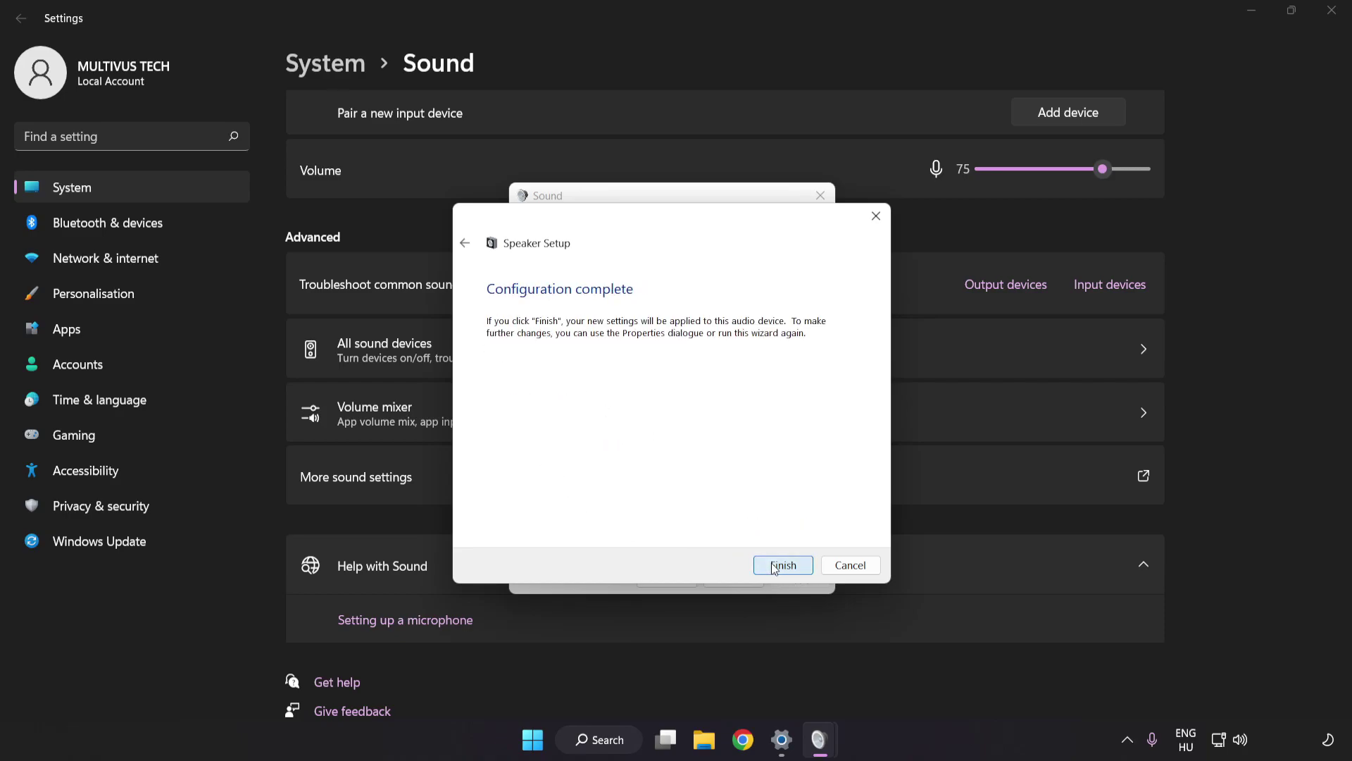
Finish Speaker Setup, then tick Disable all enhancements in Speakers Properties and apply it
click(783, 566)
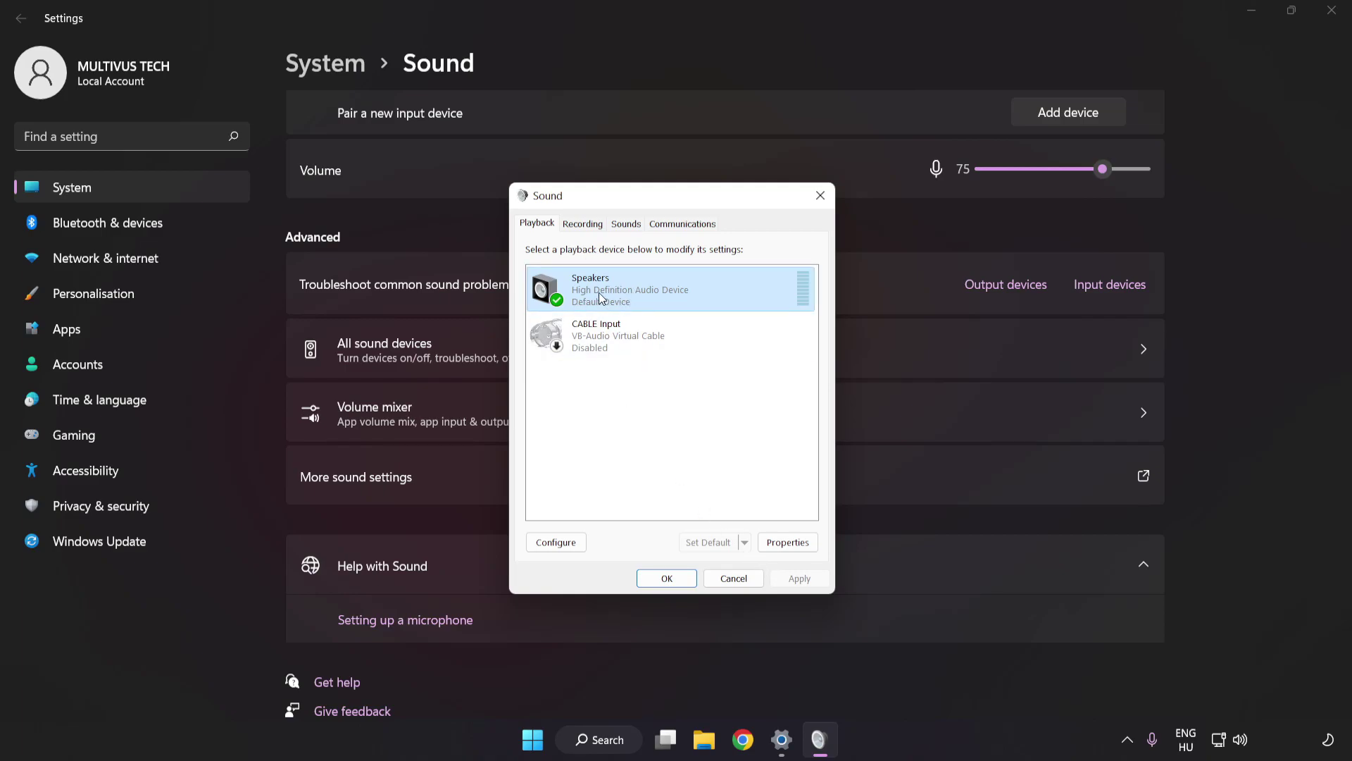
click(797, 553)
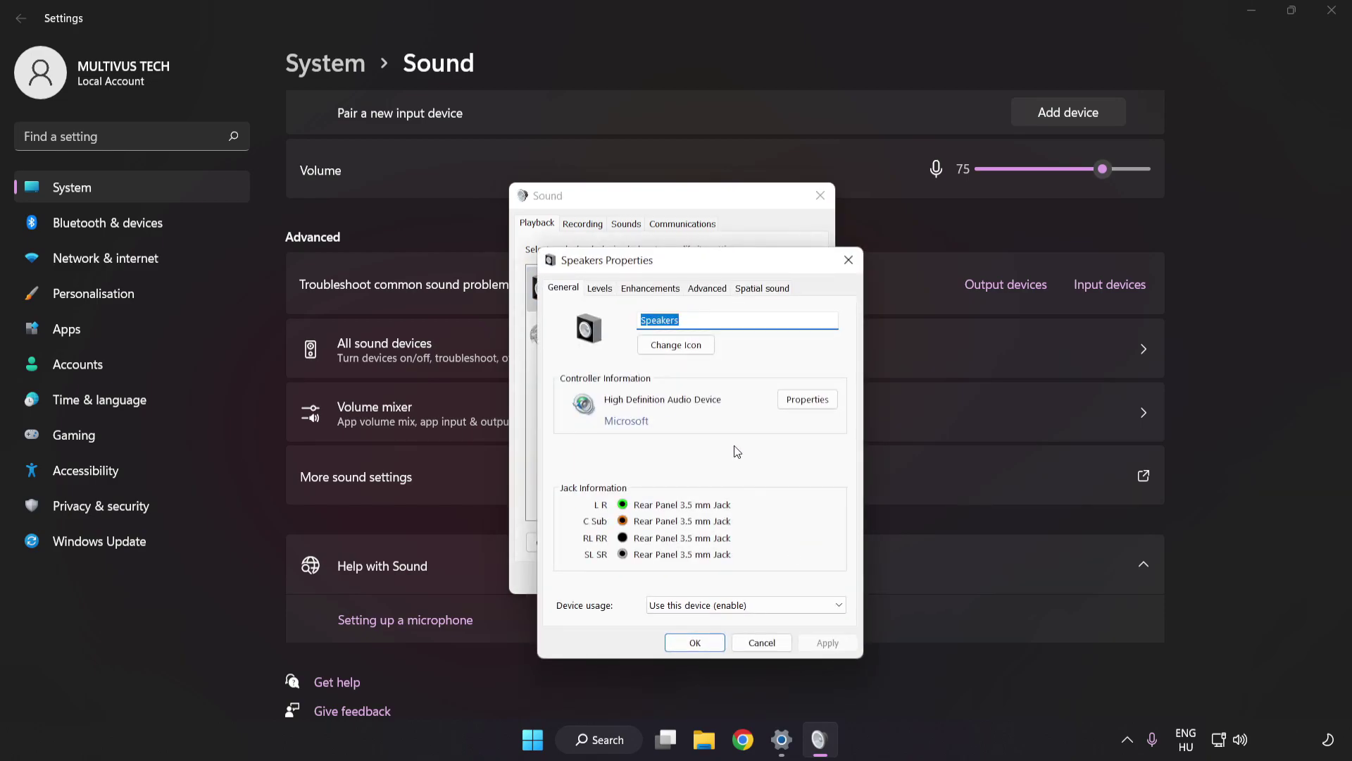
drag(691, 267, 665, 214)
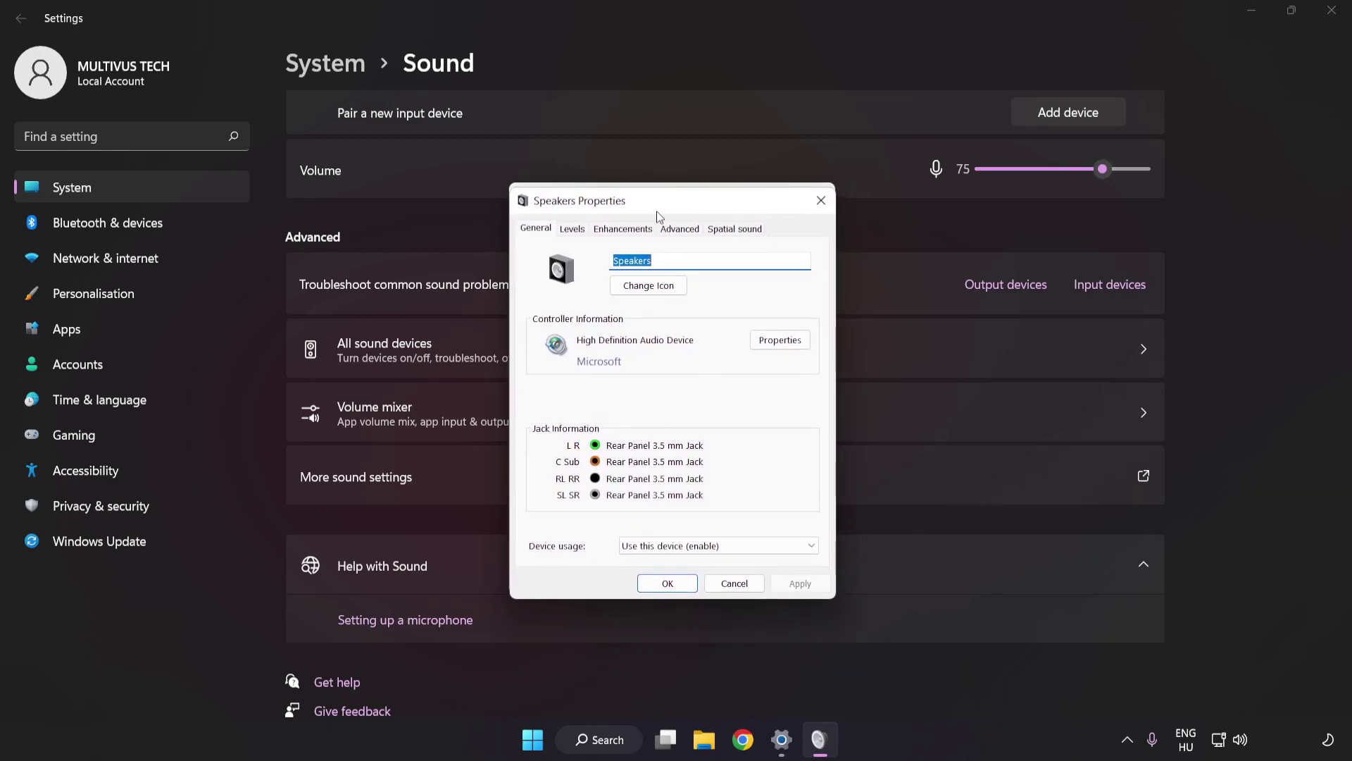
click(611, 229)
click(538, 301)
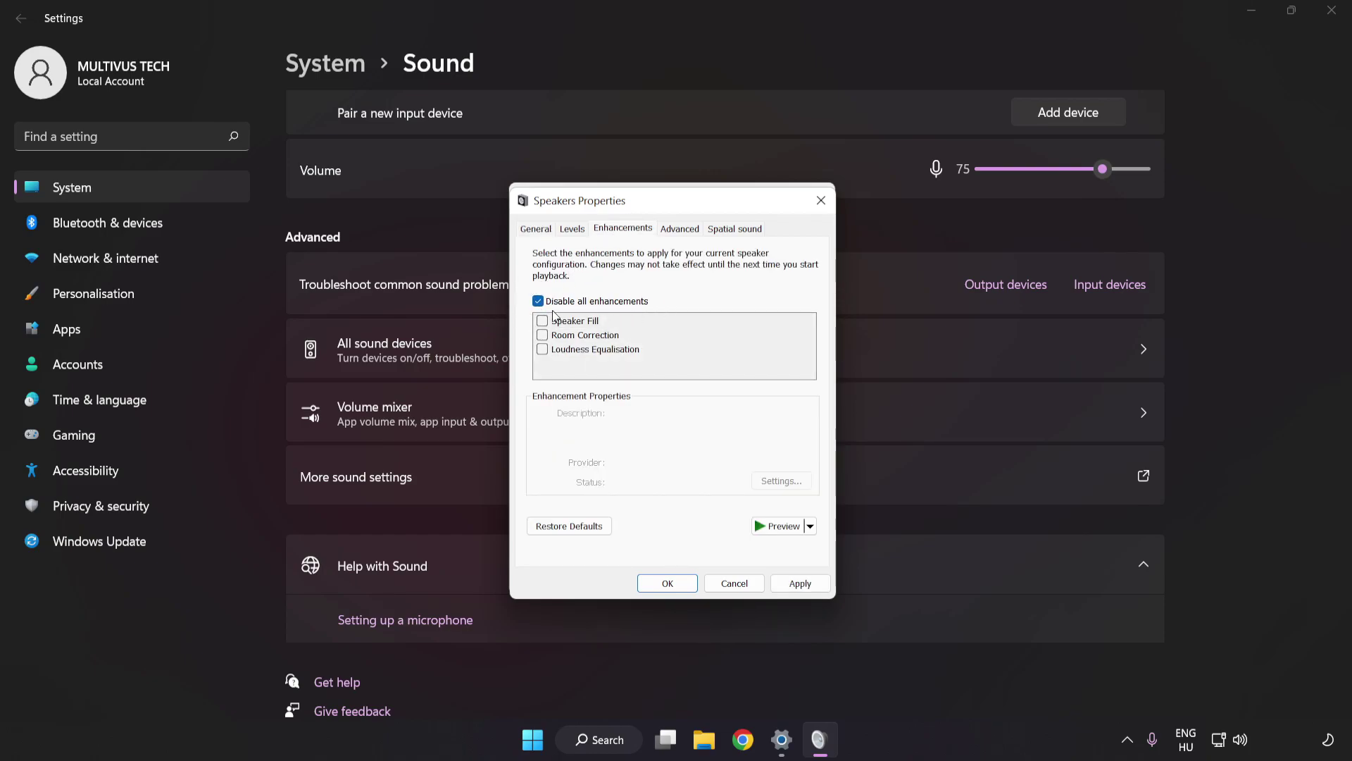
click(800, 582)
Set the Speakers default format to 16 bit, 48000 Hz (DVD Quality), confirm both dialogs, and close Settings
click(676, 233)
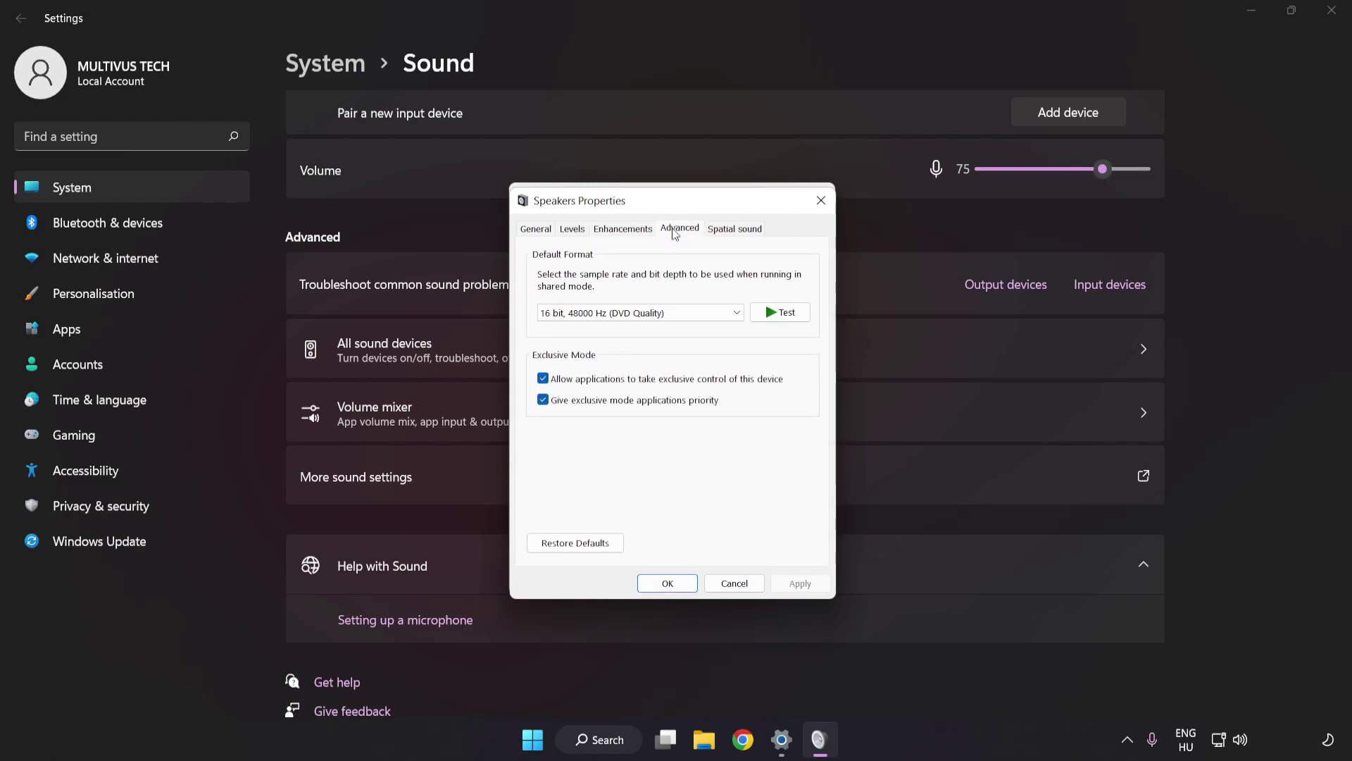
click(677, 315)
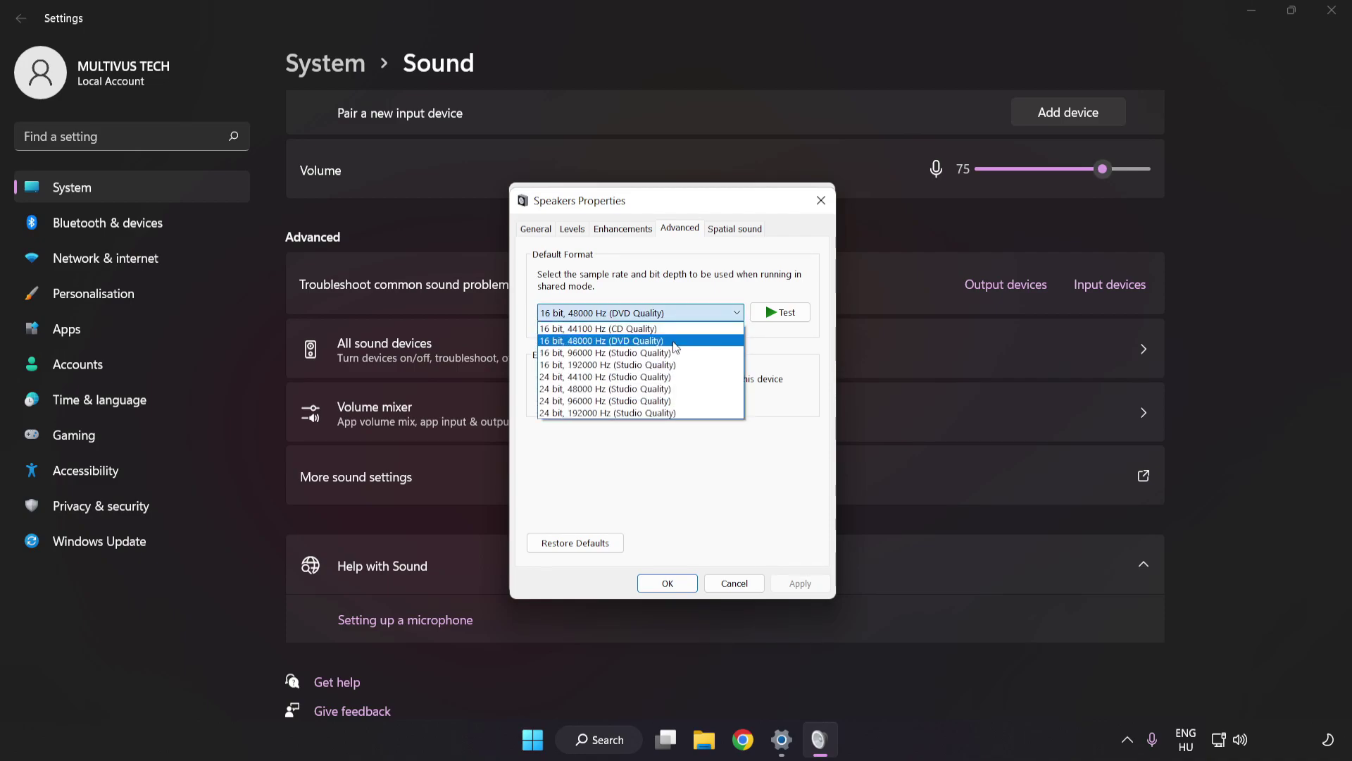
click(678, 340)
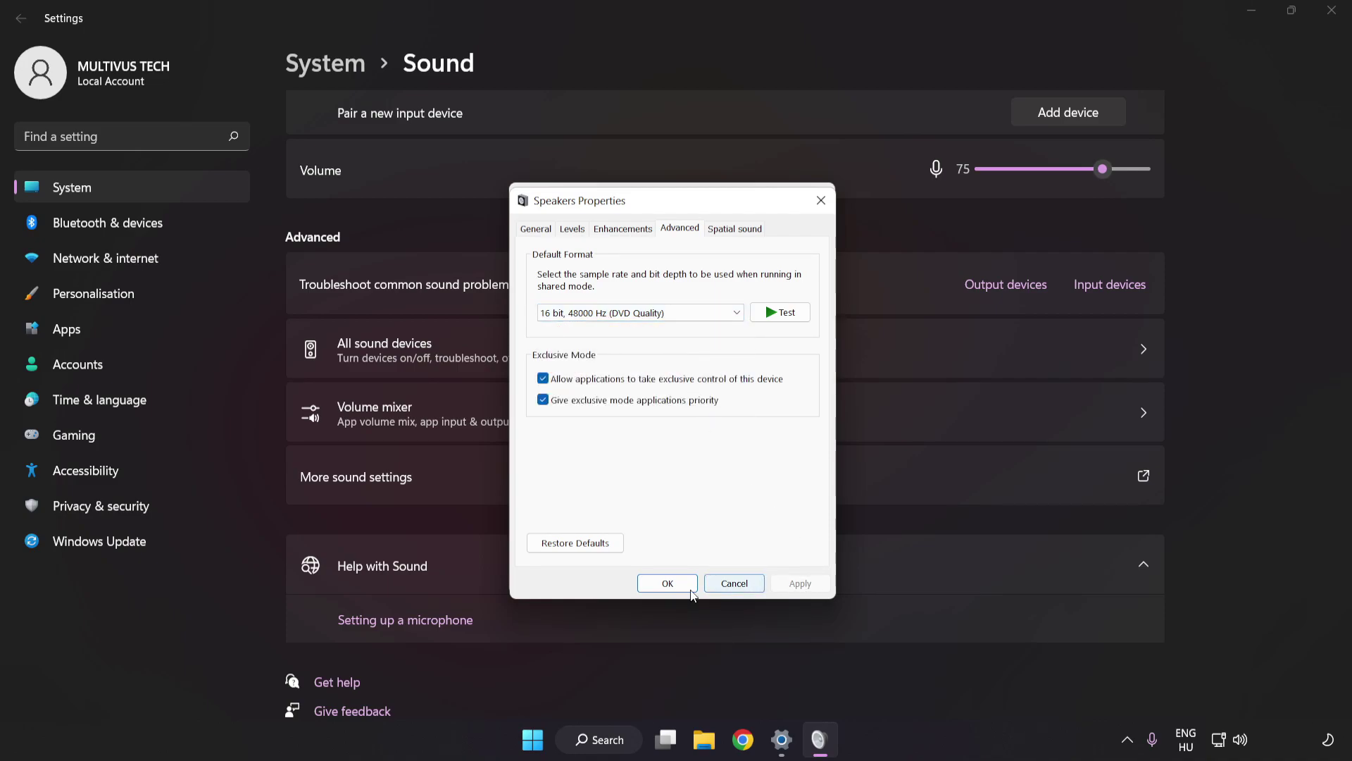
click(667, 584)
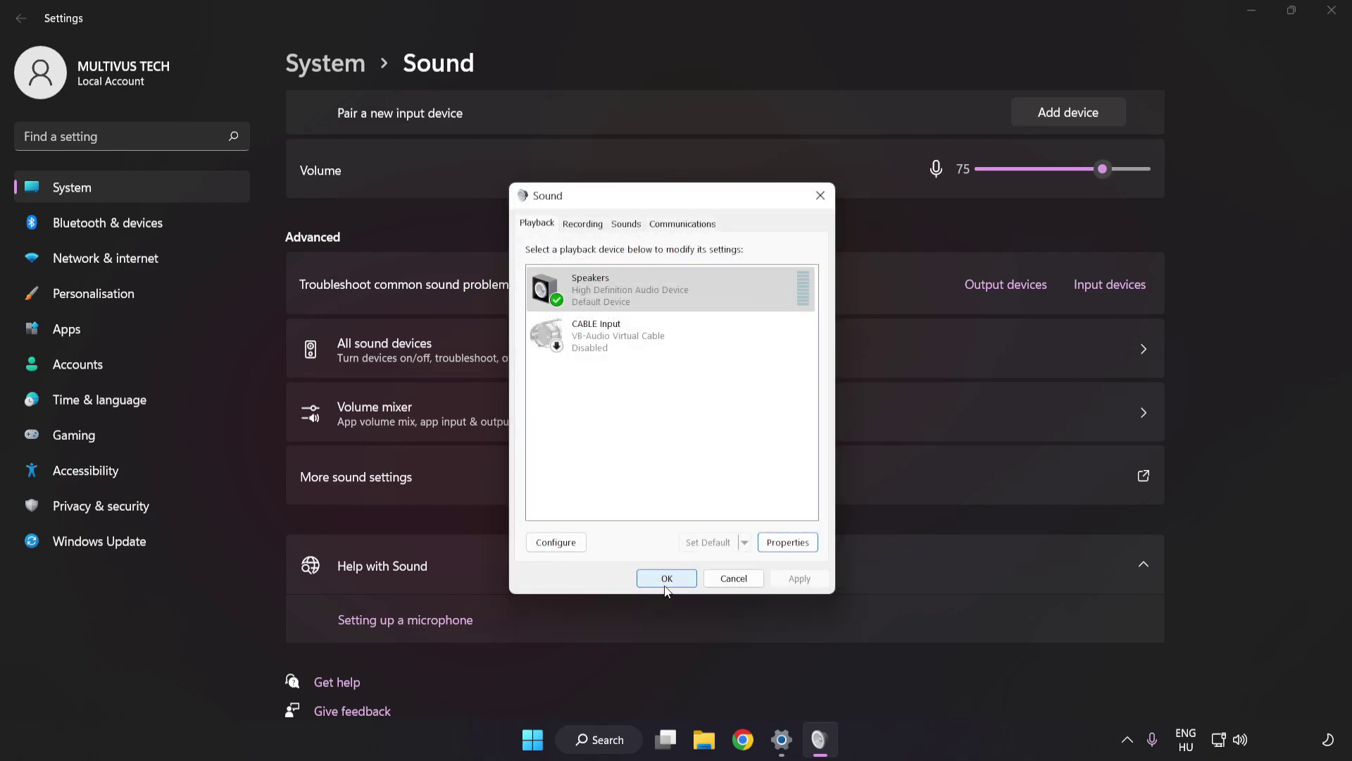
click(666, 583)
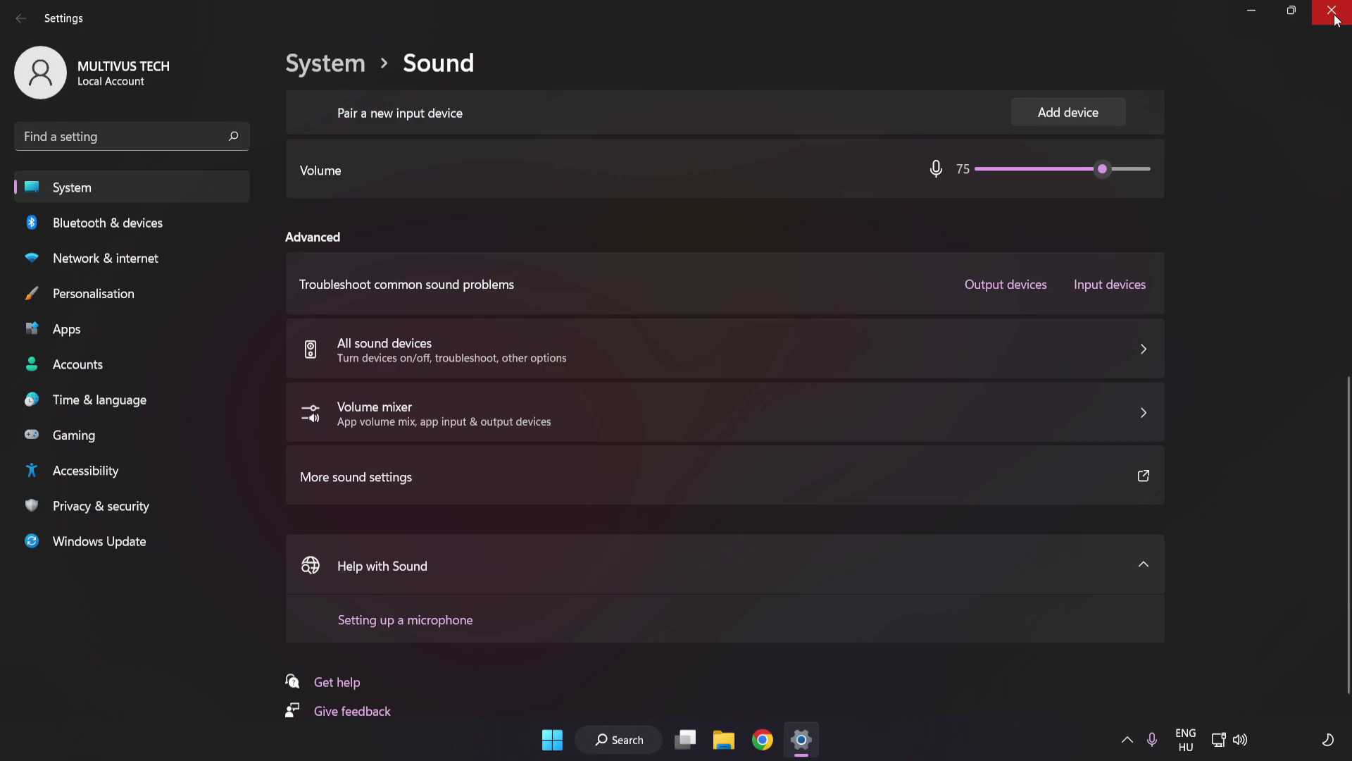
click(1333, 13)
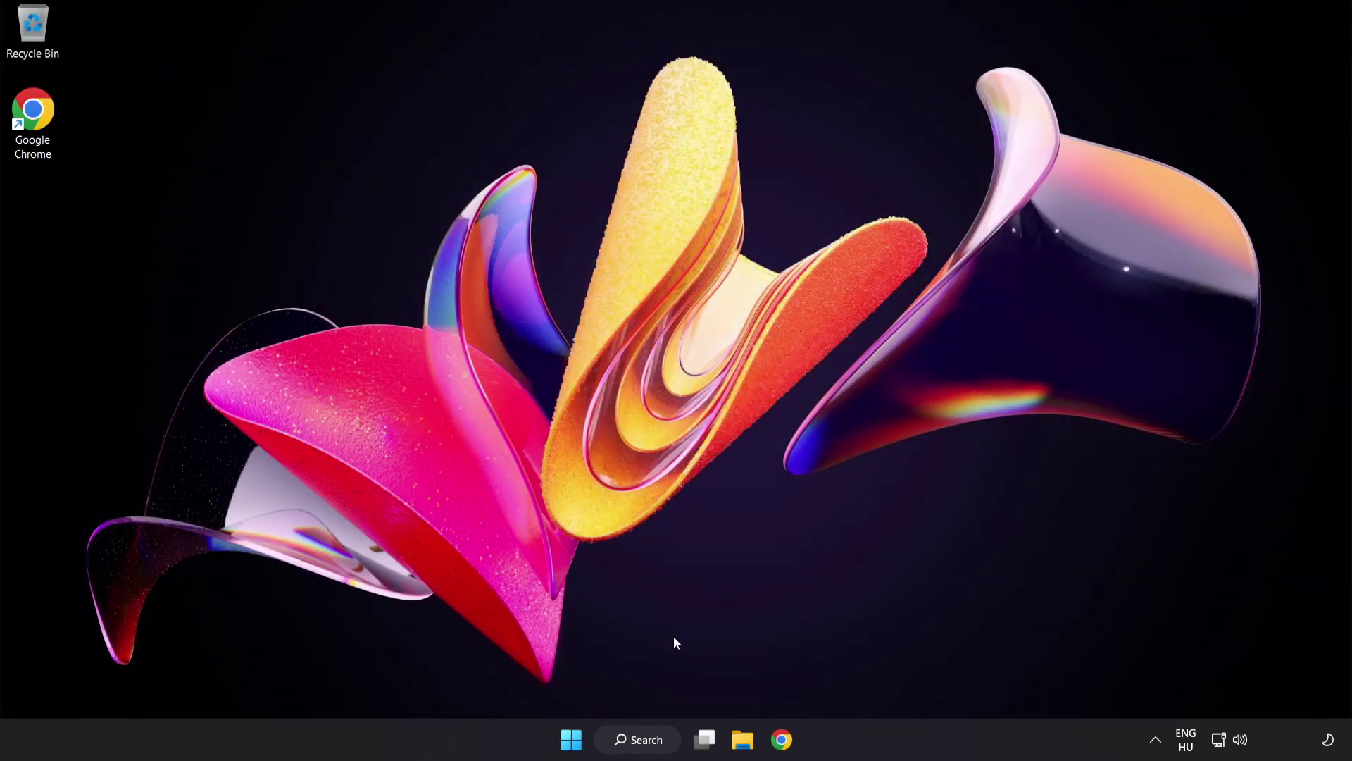
Search Windows for 'device manager' so Device Manager (Control panel) appears as best match
click(571, 742)
click(895, 679)
click(645, 744)
text(device manager)
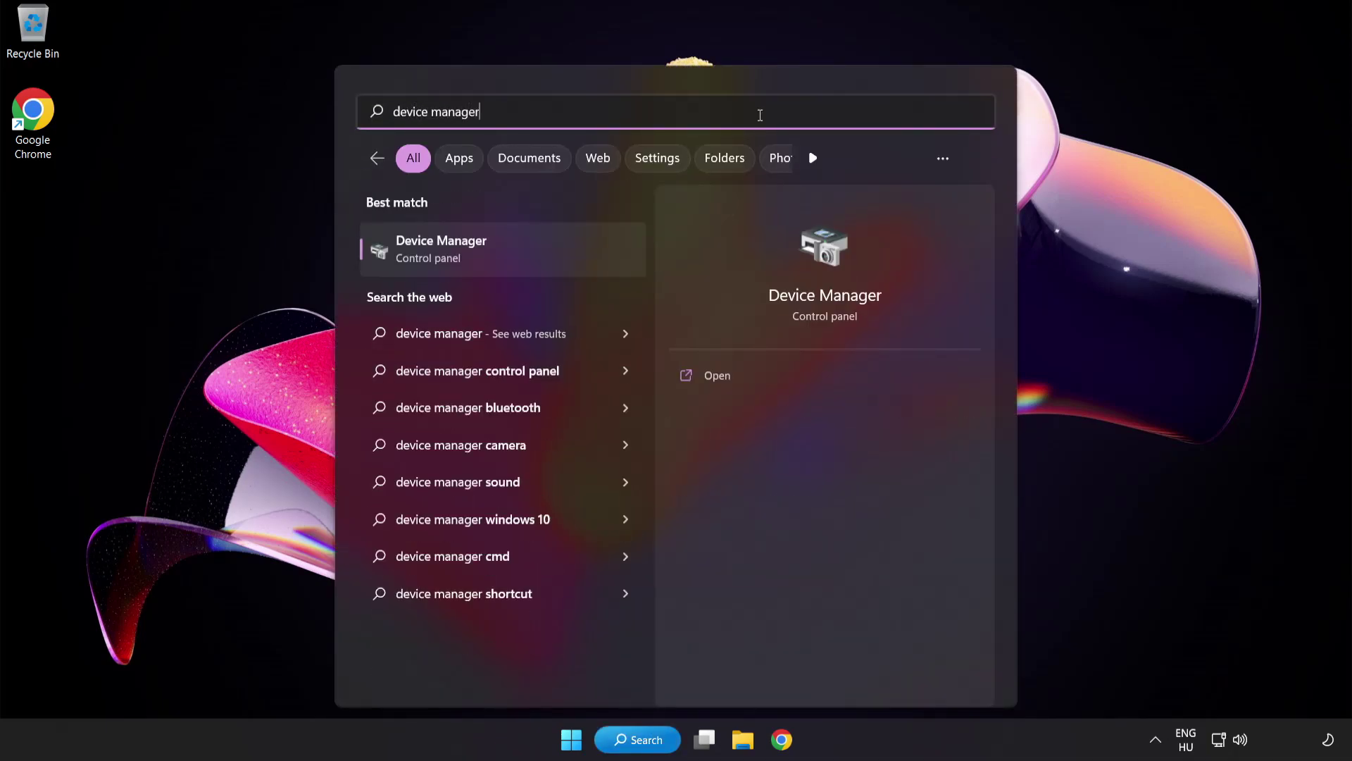
Launch Device Manager, expand Sound, video and game controllers, and bring up High Definition Audio Device's actions
click(525, 251)
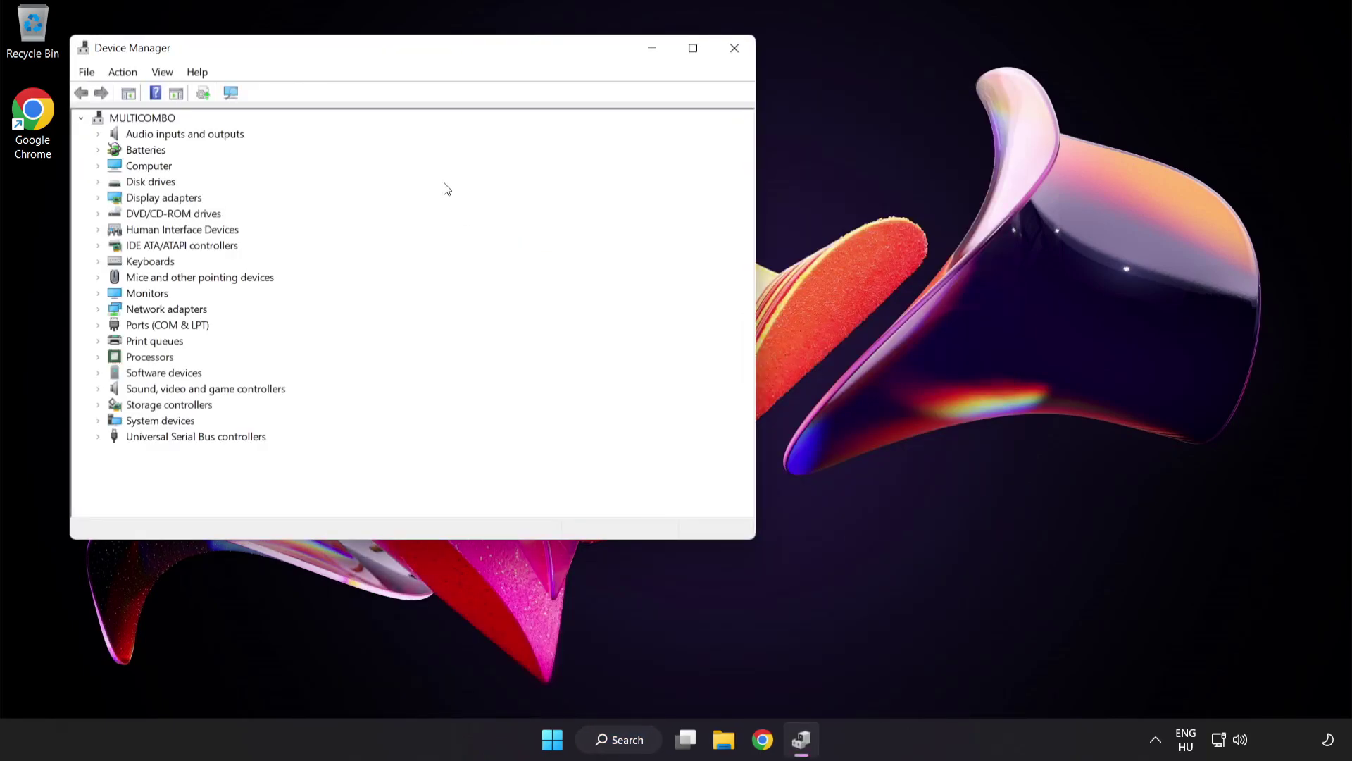
drag(398, 58, 648, 148)
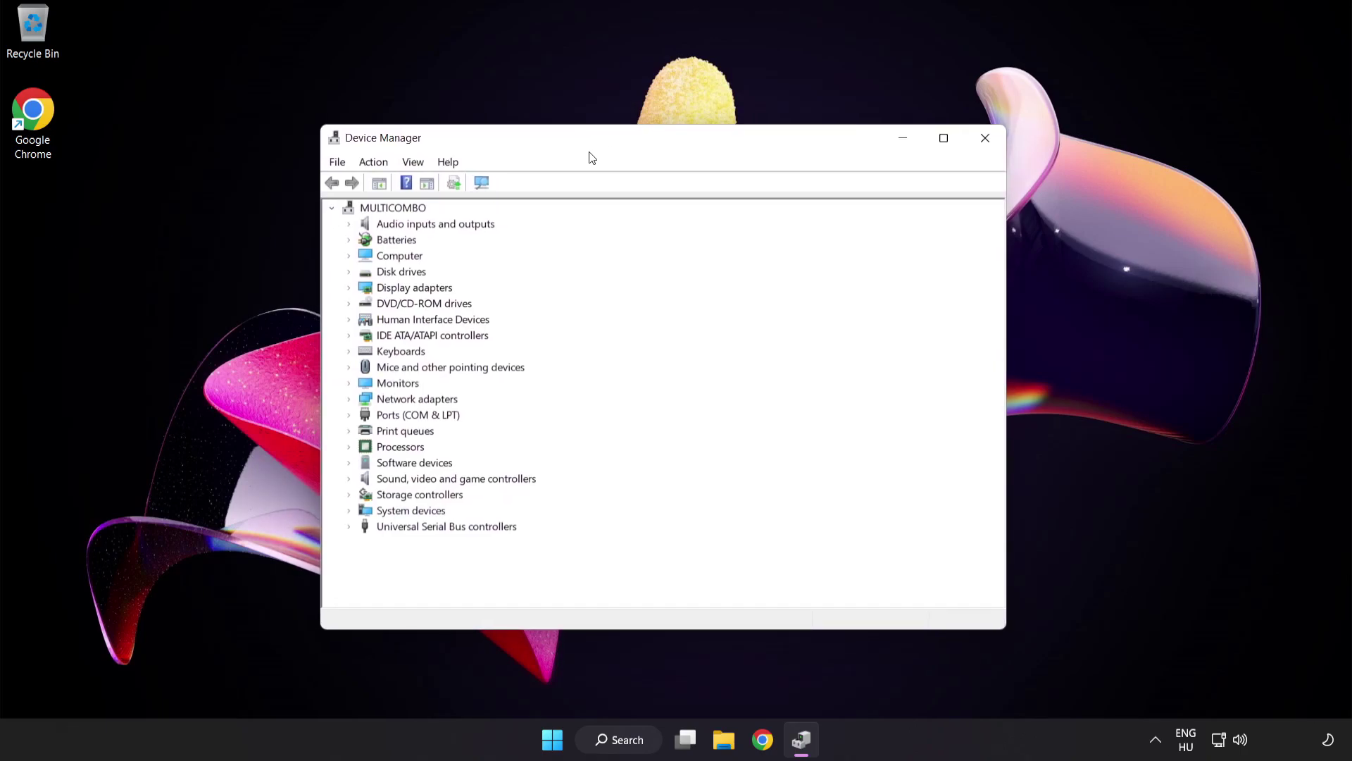
click(498, 478)
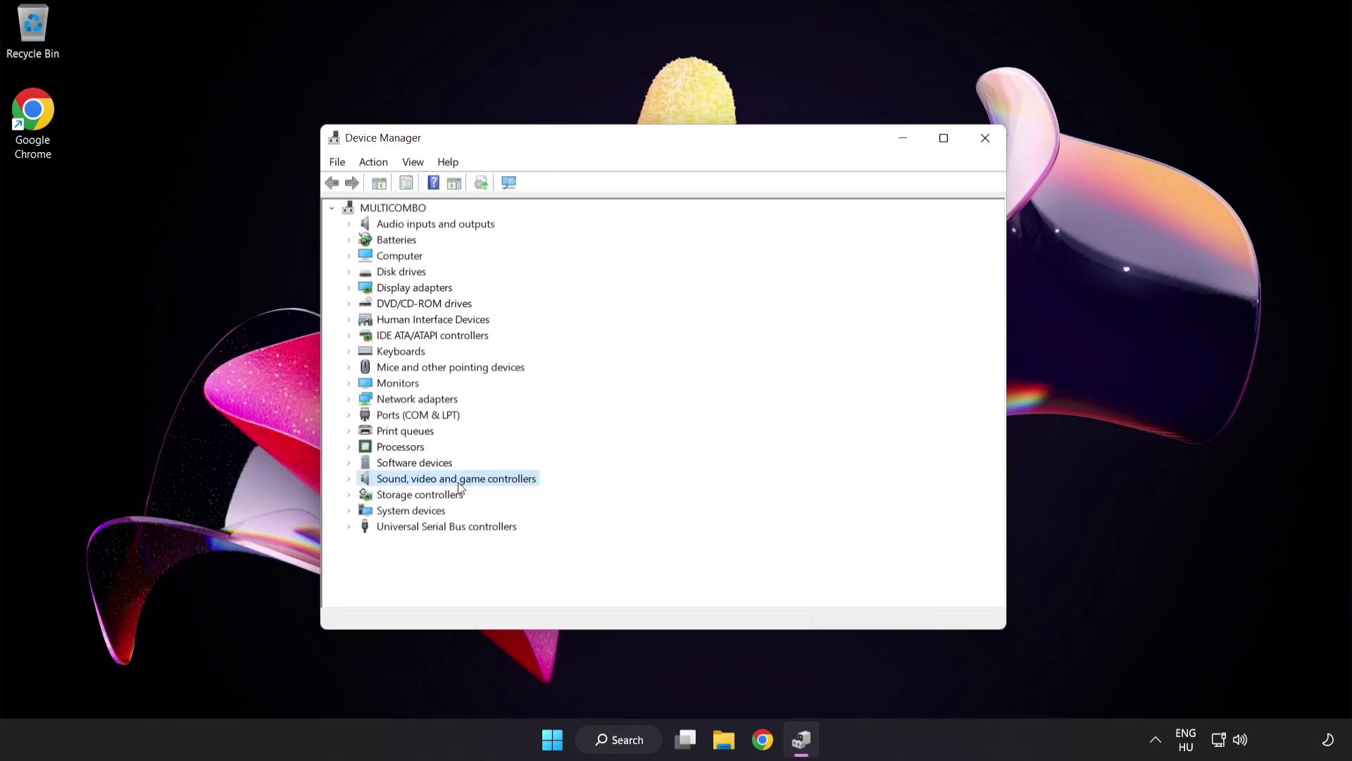
click(349, 479)
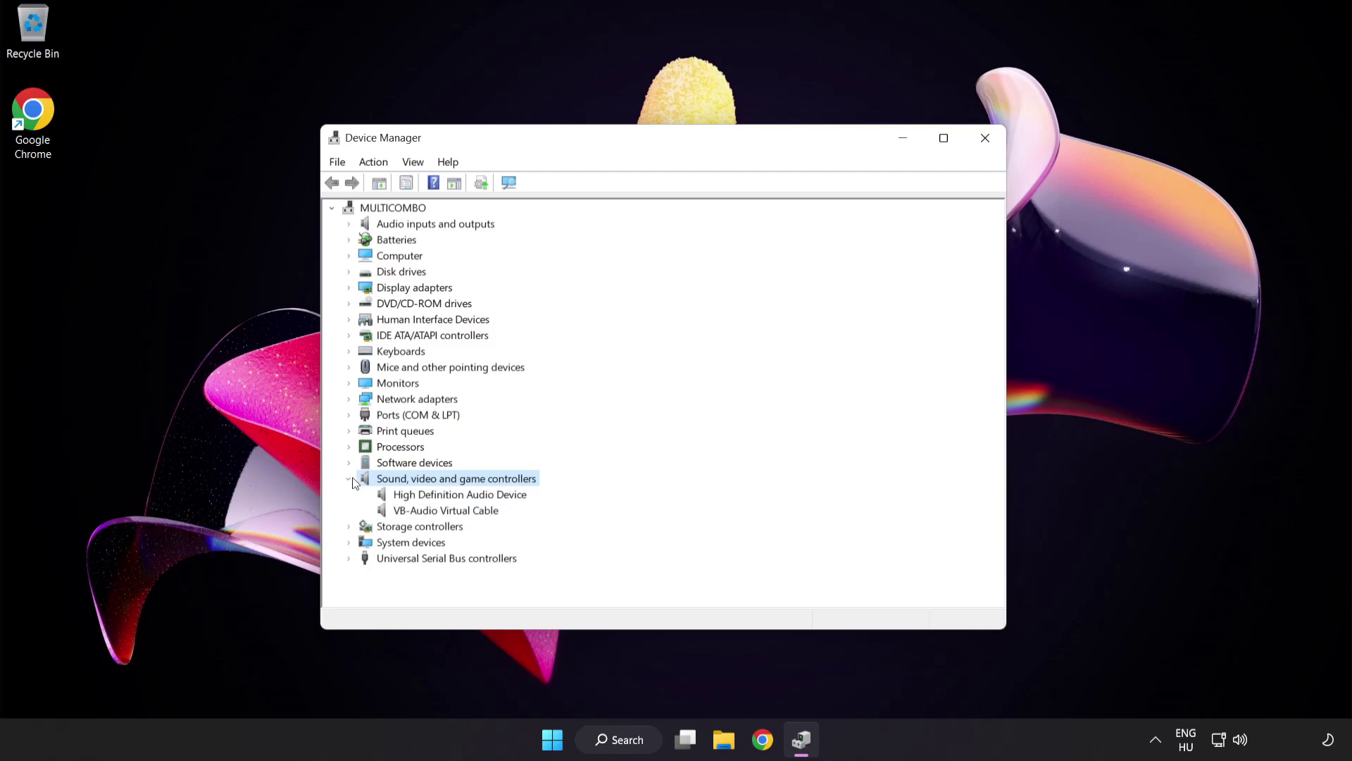
click(408, 494)
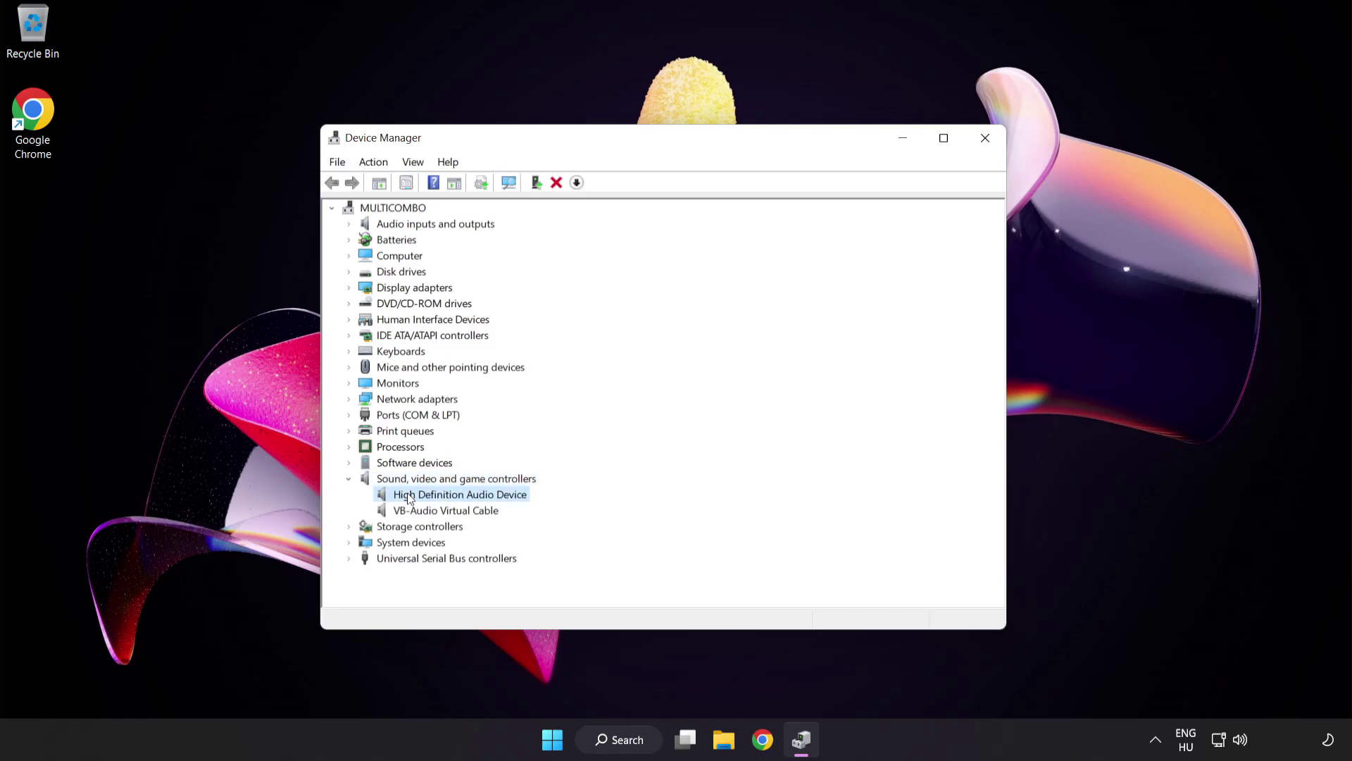
right_click(470, 497)
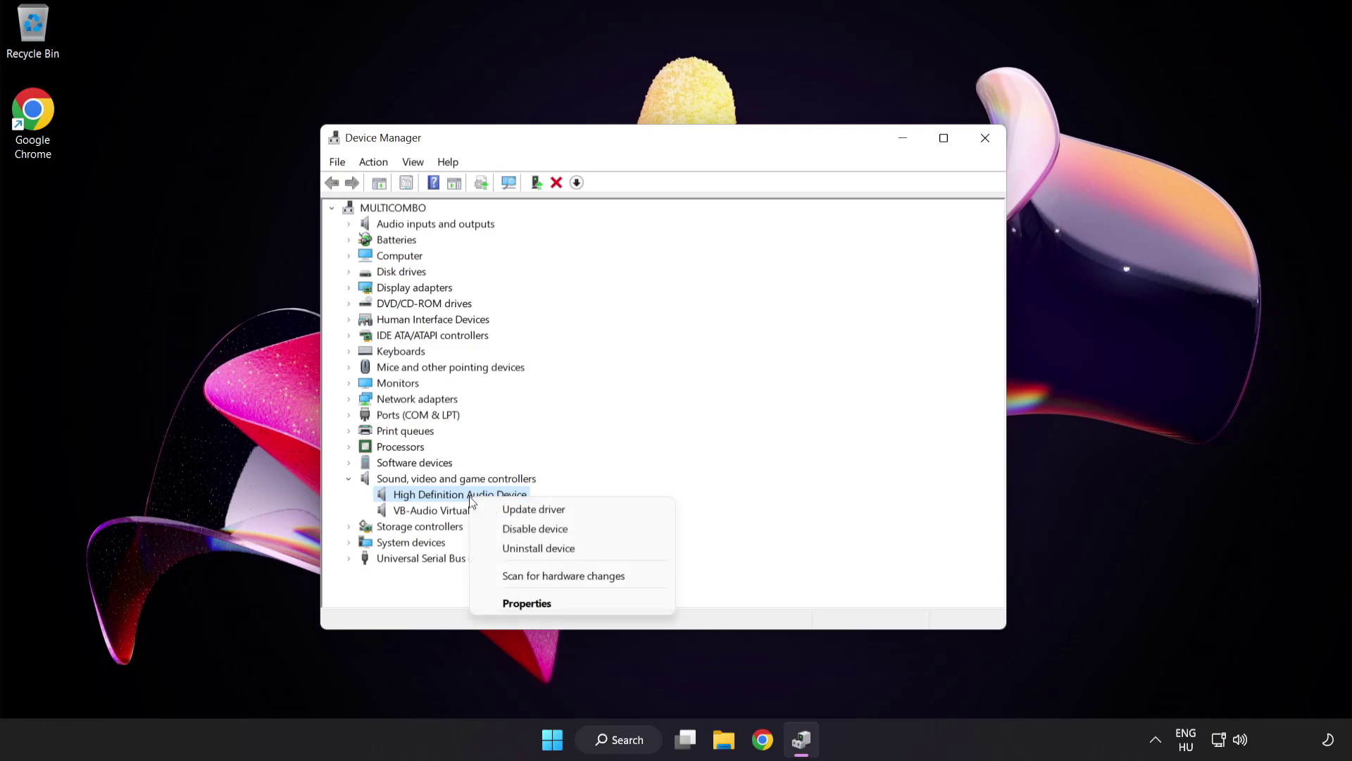
Reinstall the High Definition Audio Device driver from the drivers on this computer, accepting the warning
click(576, 510)
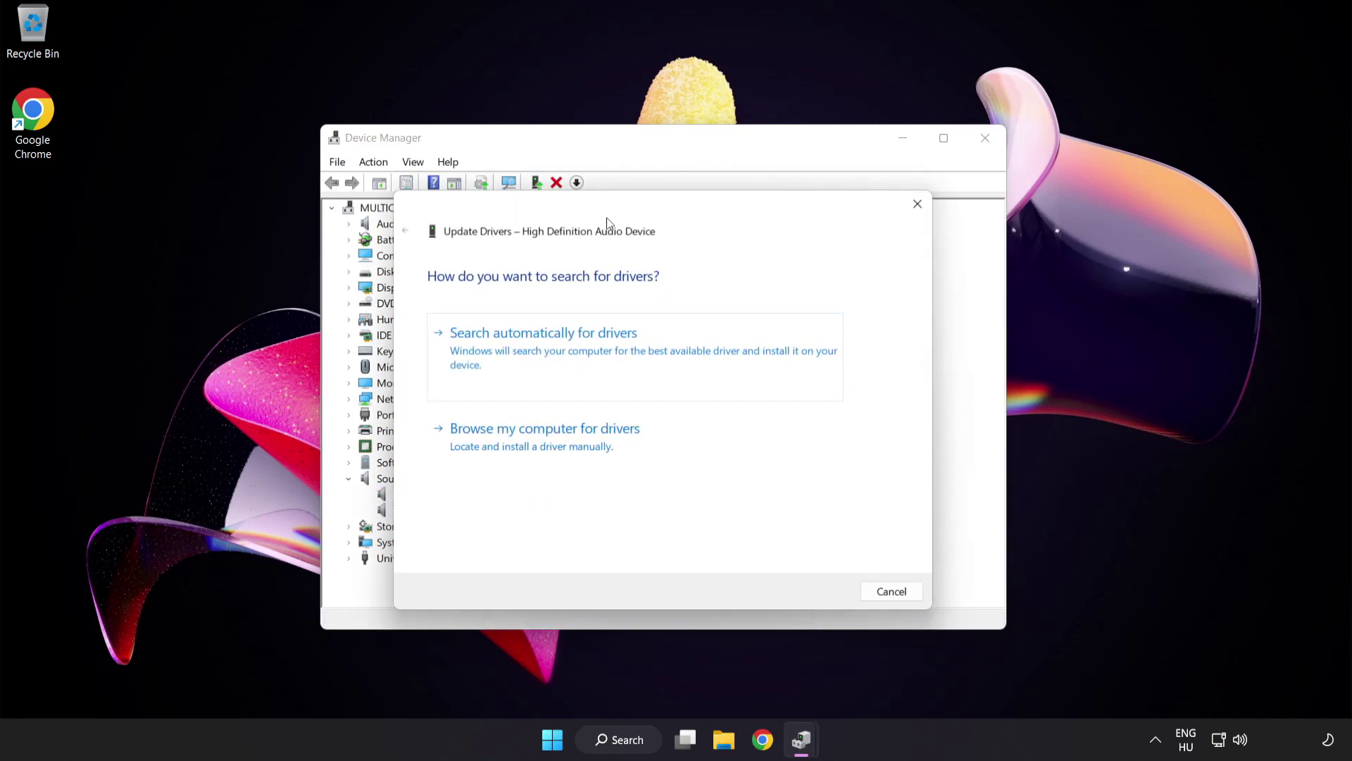
drag(607, 222, 640, 193)
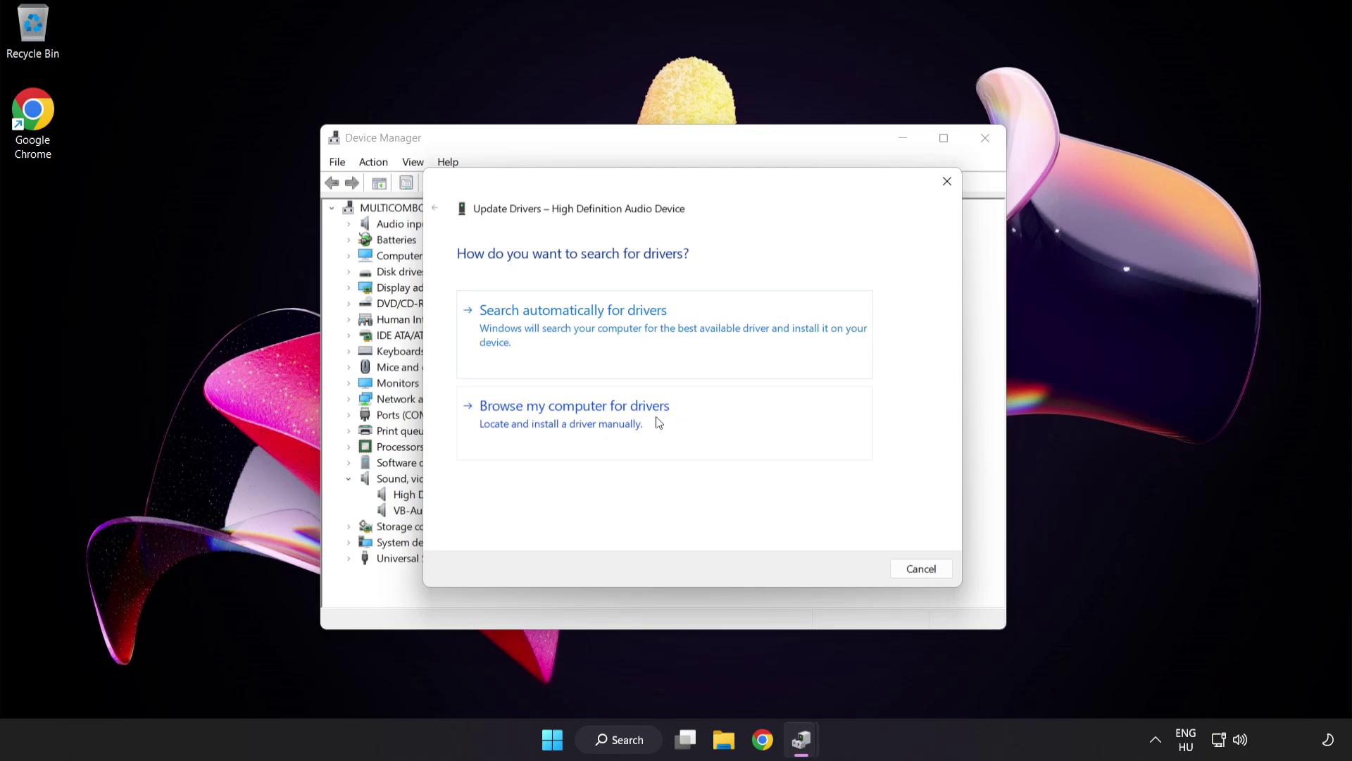
click(610, 429)
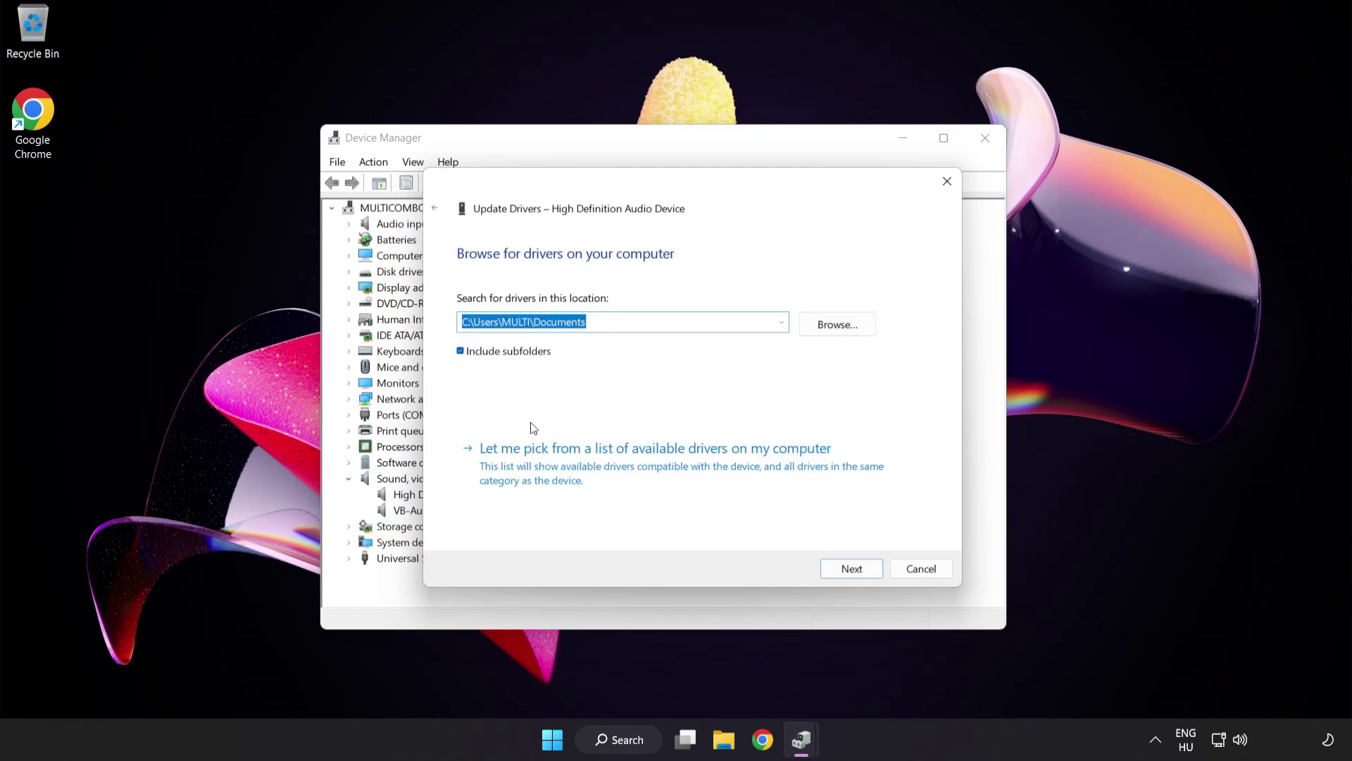
click(595, 475)
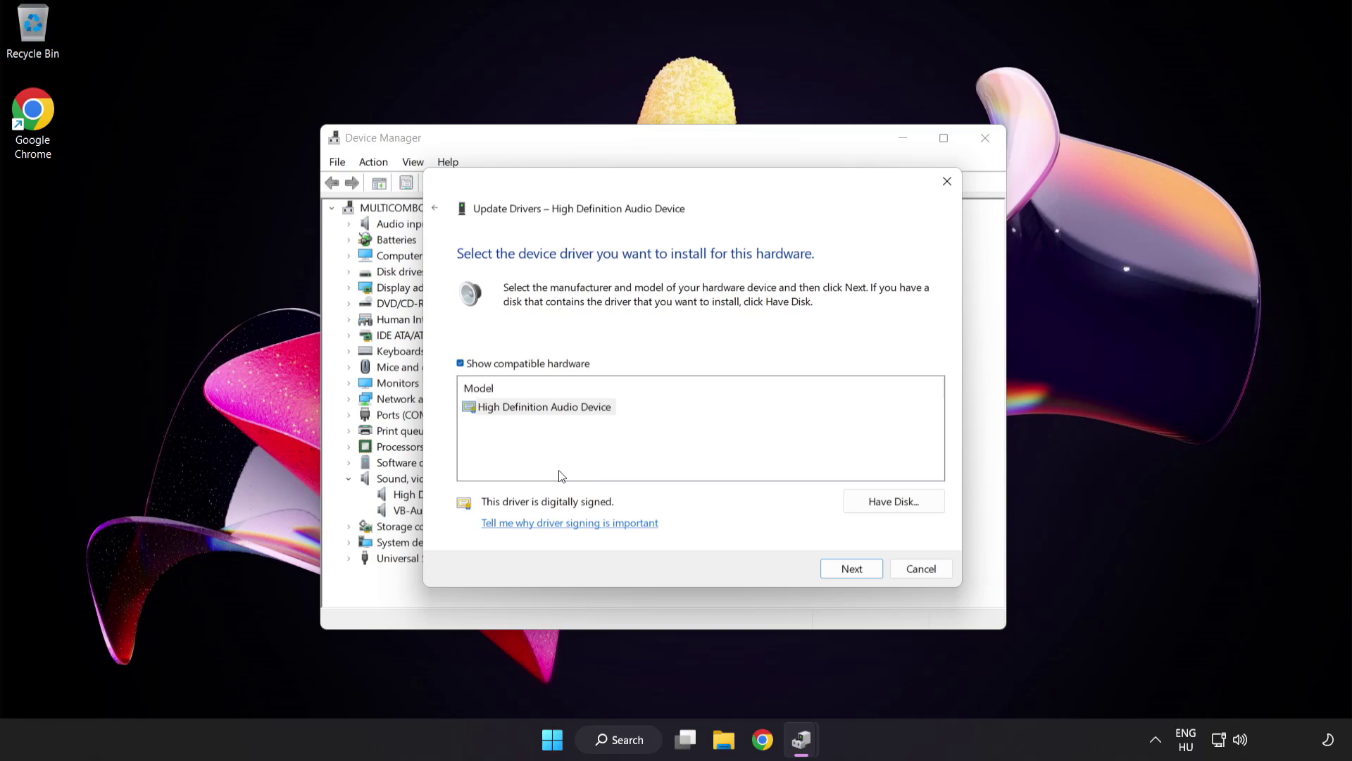
click(495, 410)
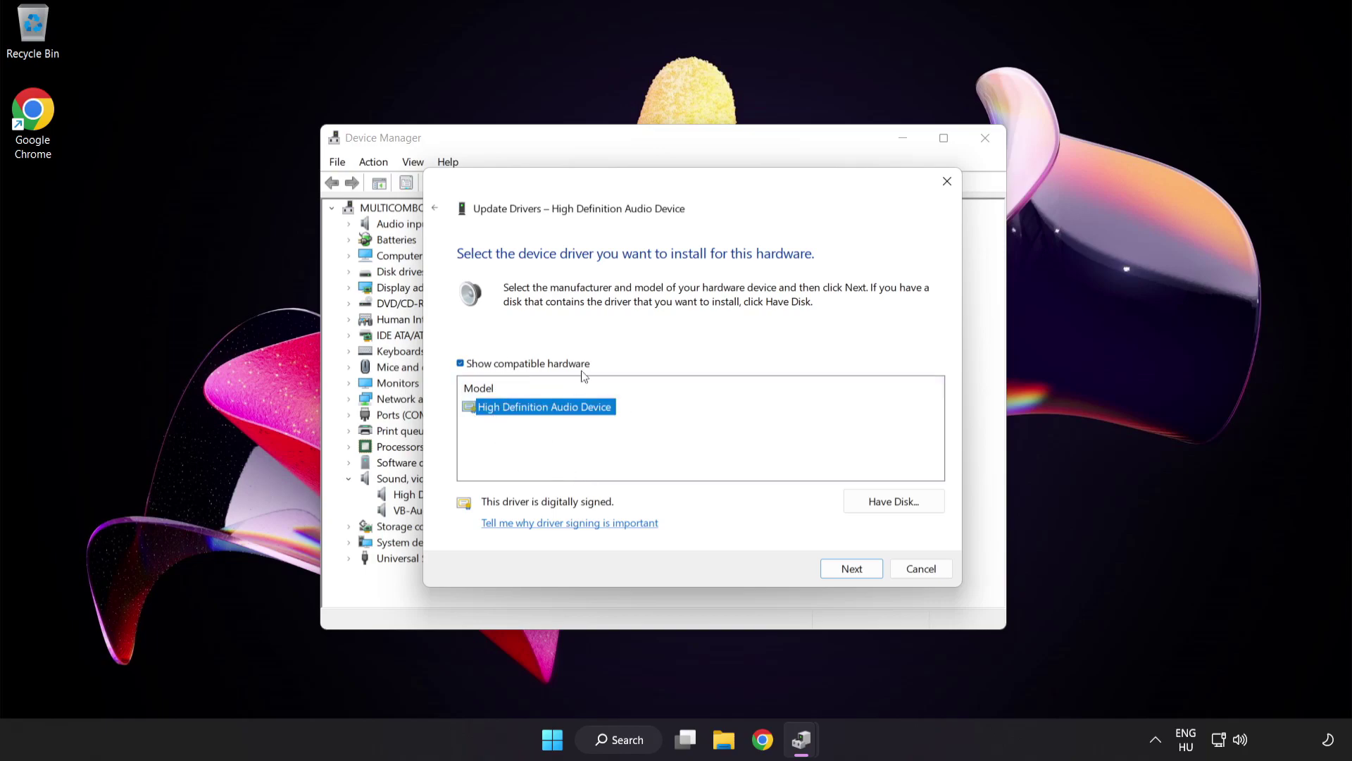
click(860, 572)
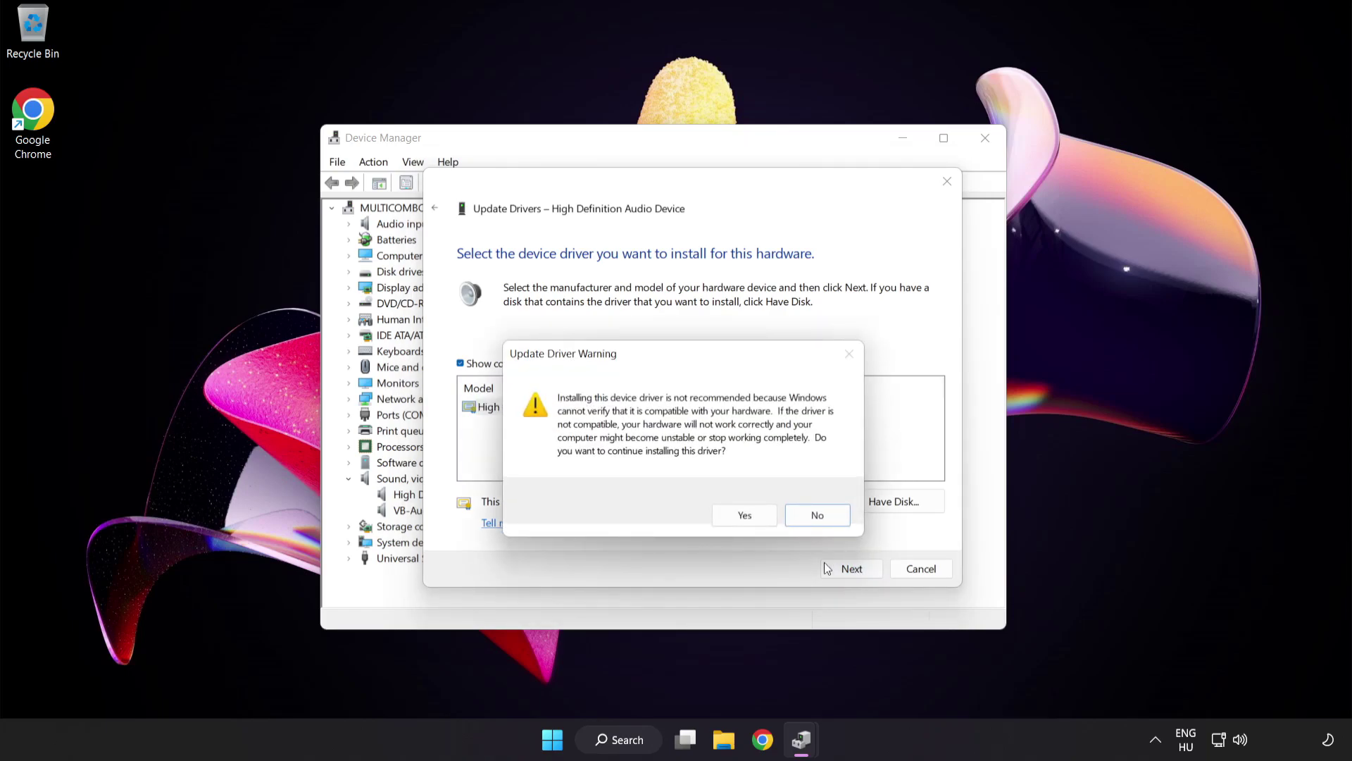
click(746, 518)
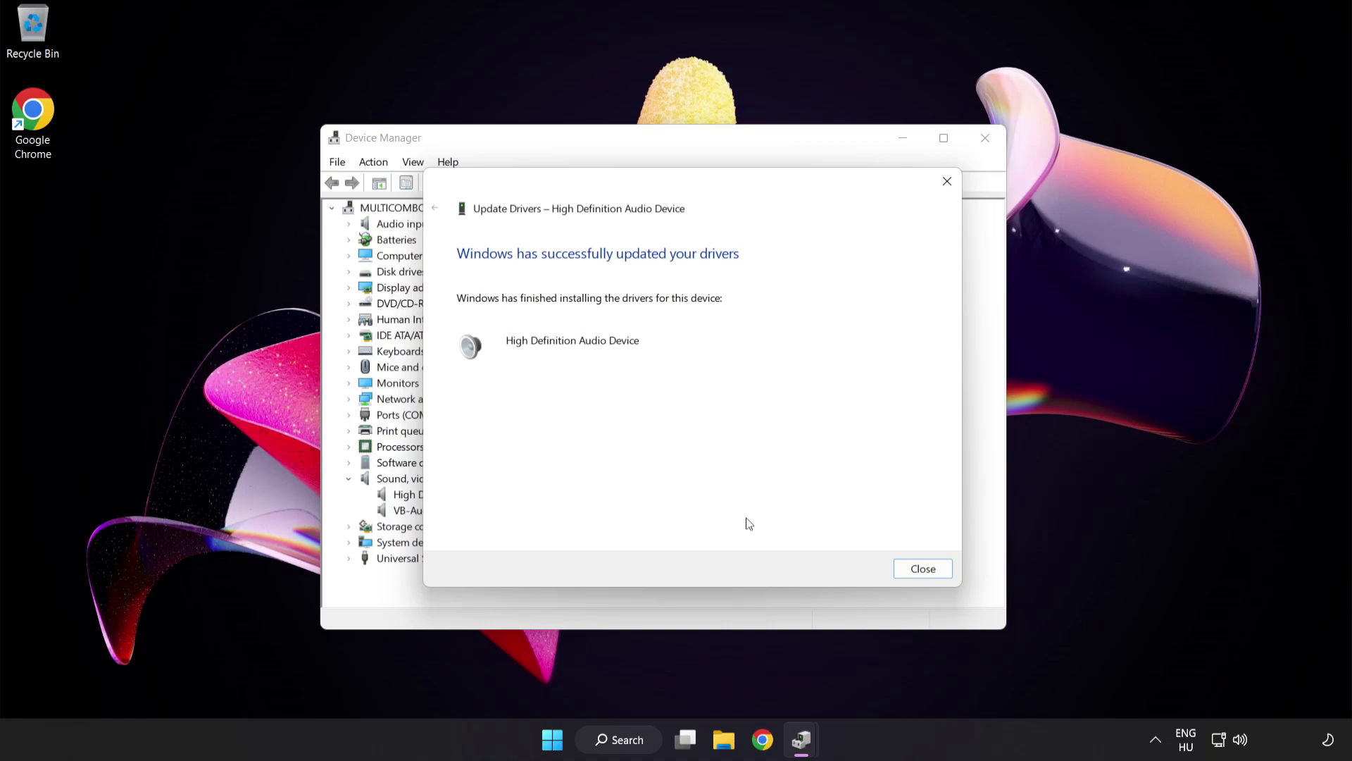
Close the Update Drivers wizard and Device Manager, then view the Start menu's power options
click(930, 572)
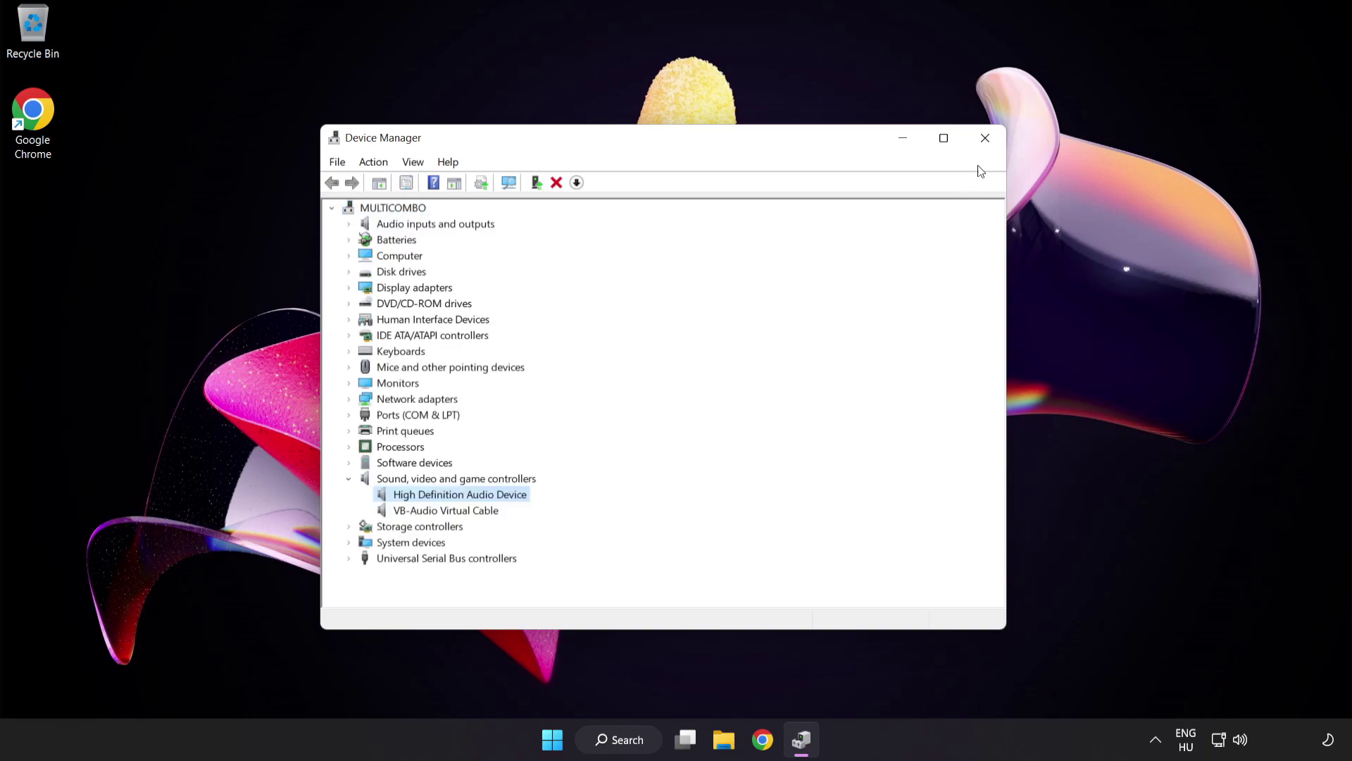
click(987, 139)
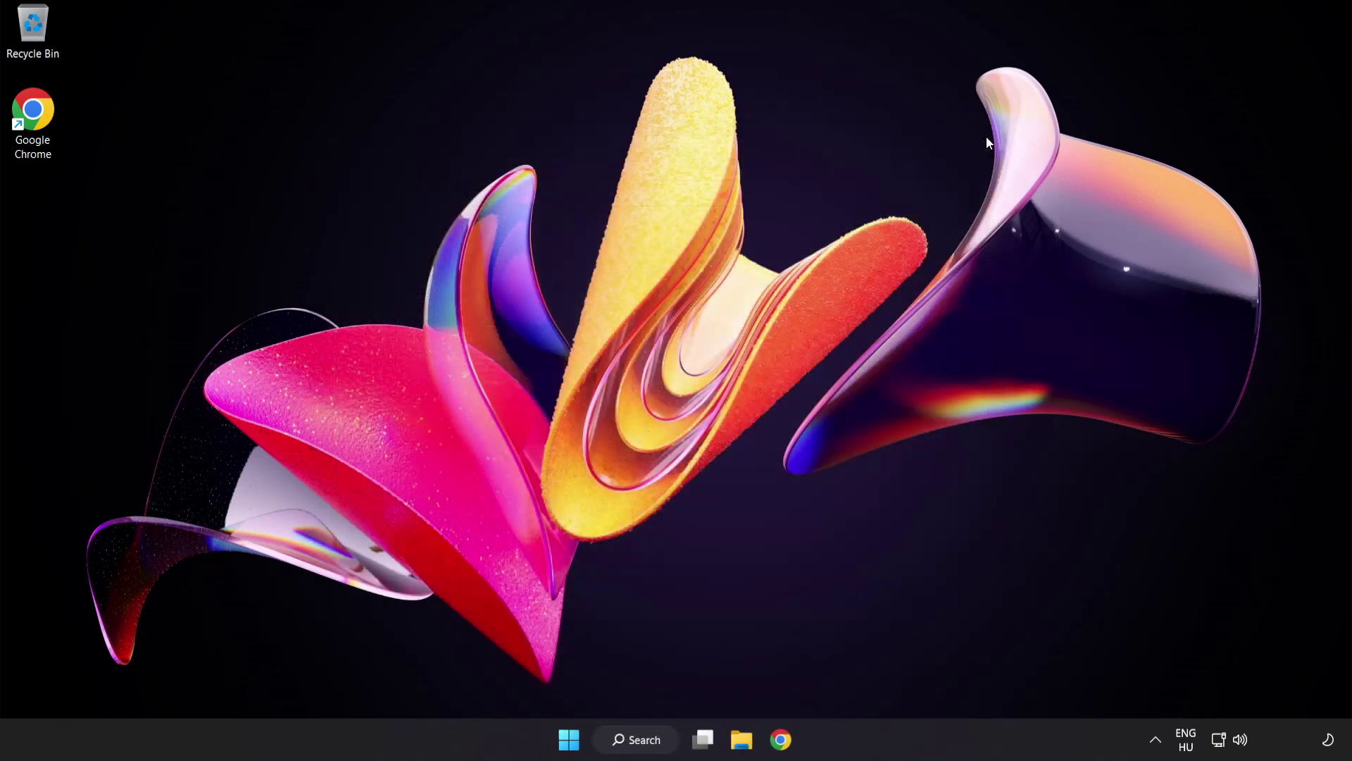
click(574, 740)
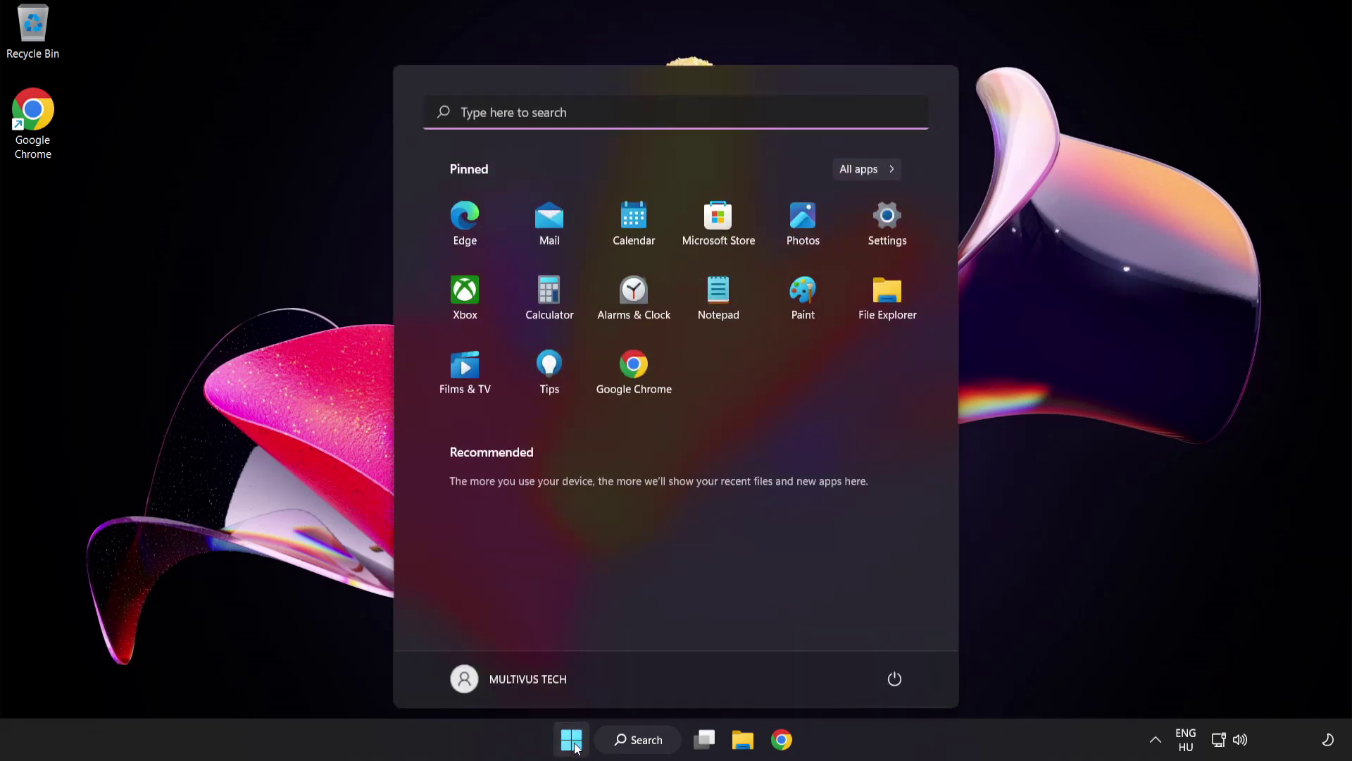
click(896, 680)
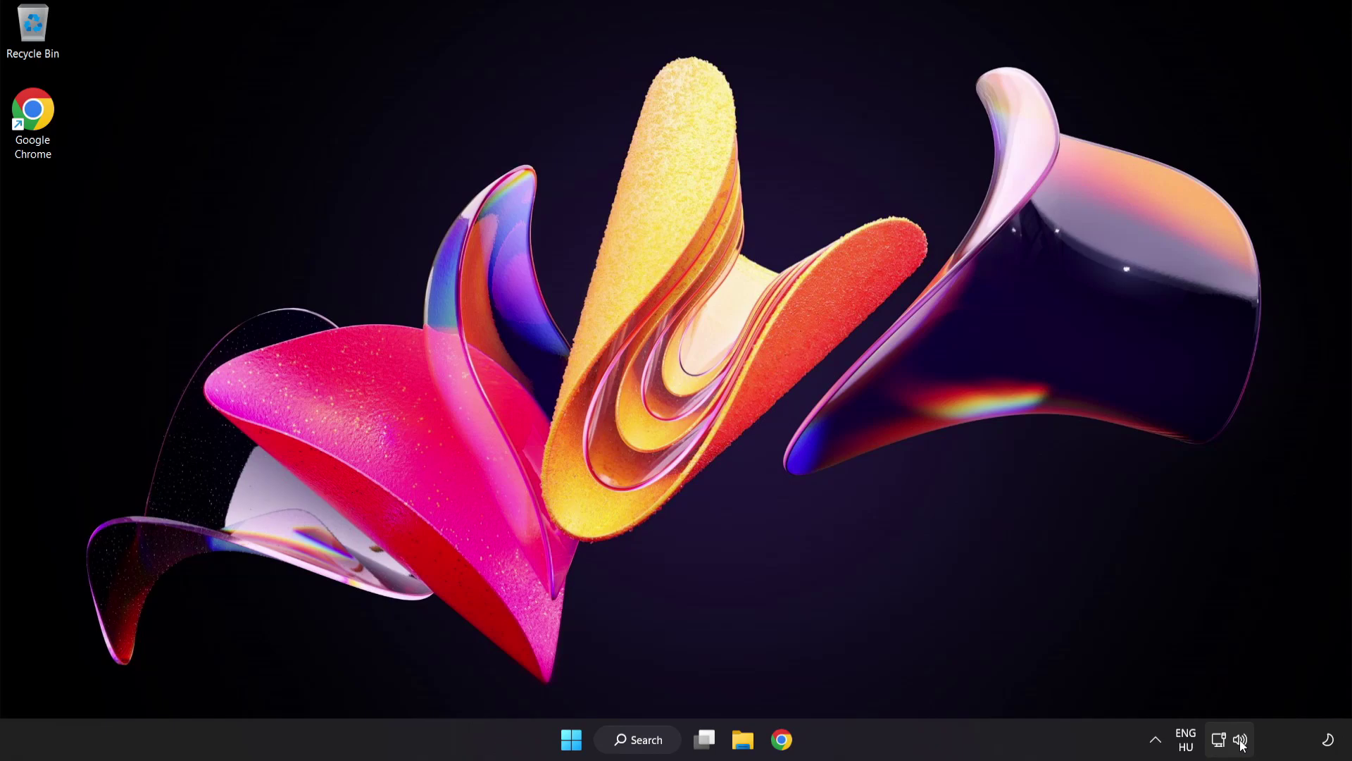
Start the Troubleshoot sound problems tool from the volume tray icon's menu
right_click(1243, 745)
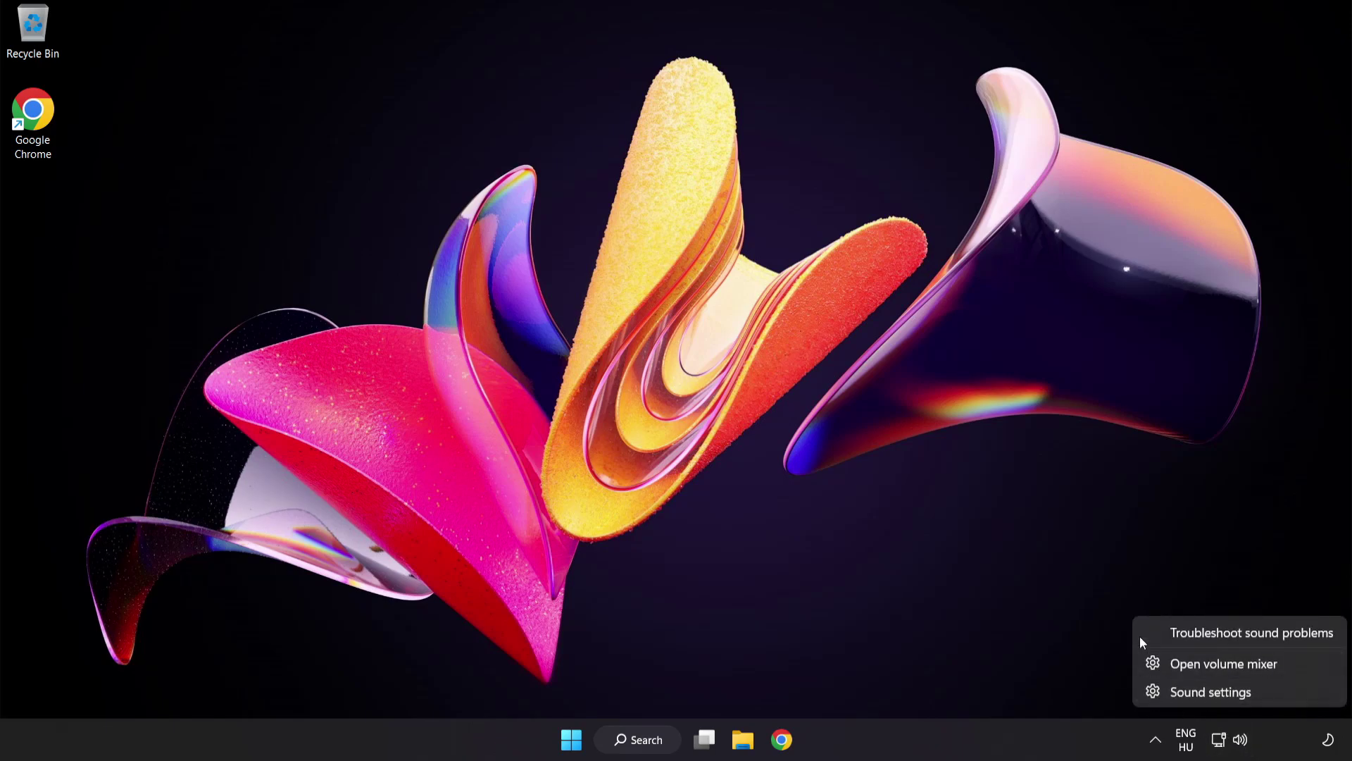
click(1260, 634)
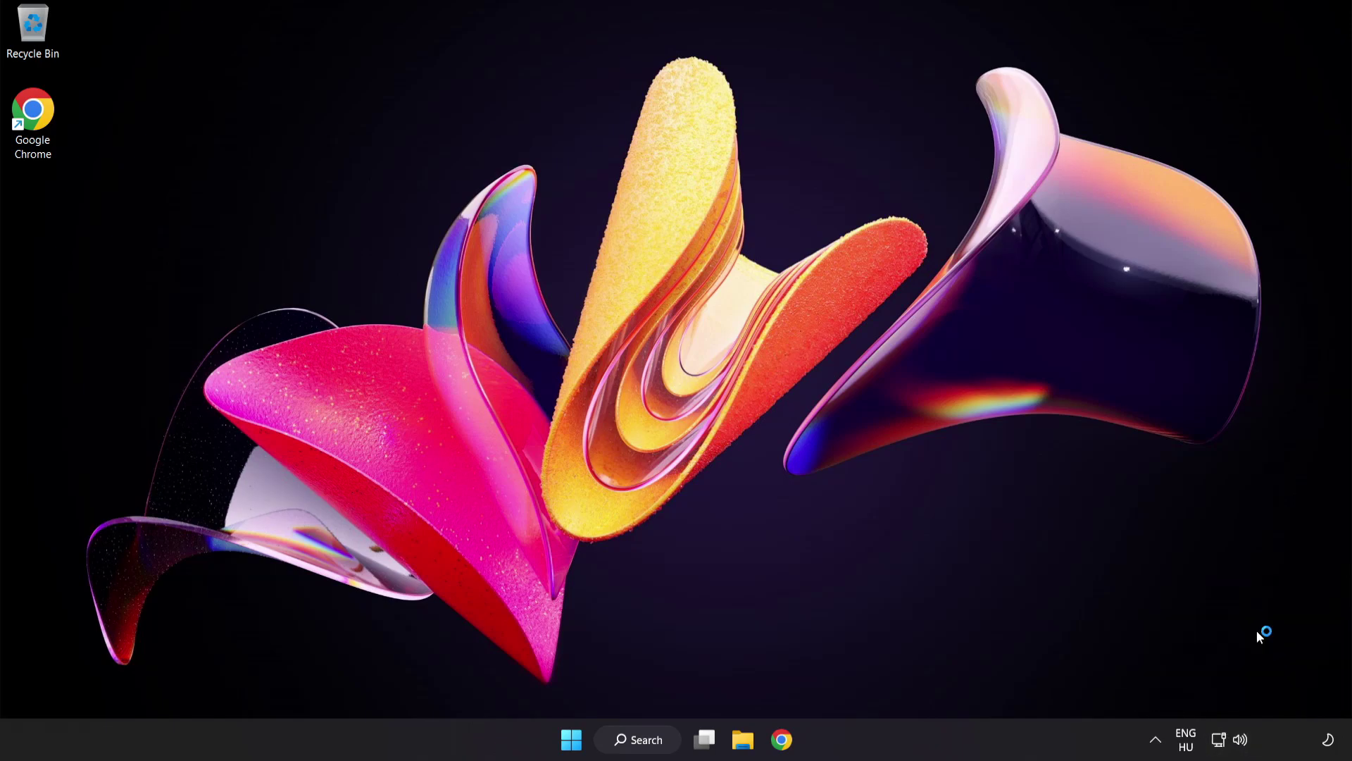